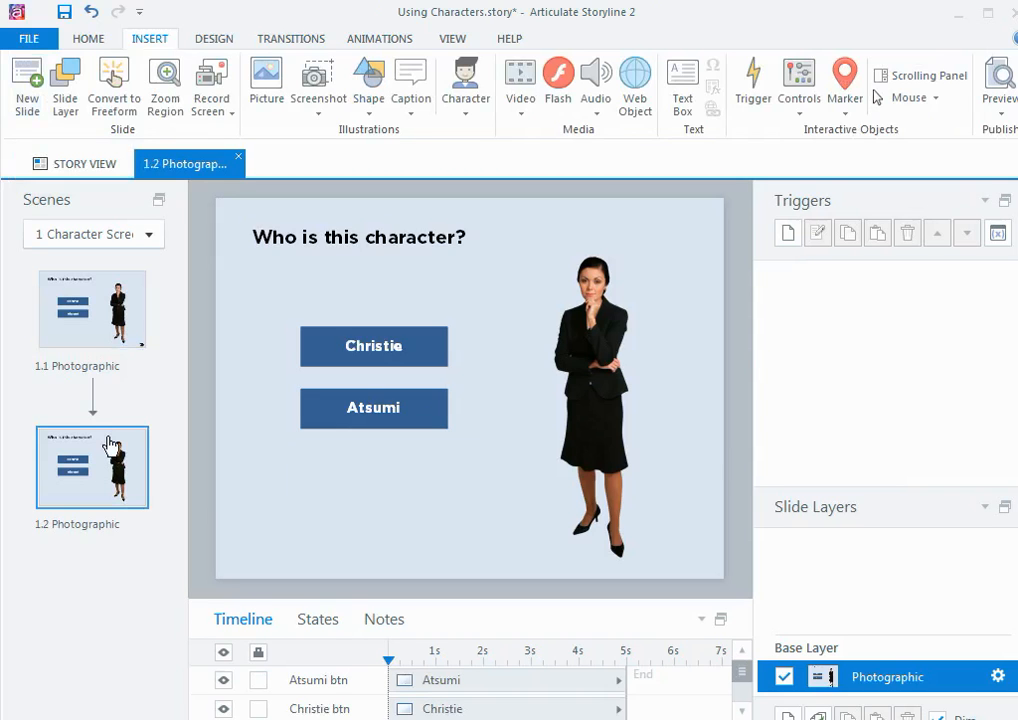
Show the states of the Atsumi character on the slide and undock the States panel into a floating window.
click(595, 427)
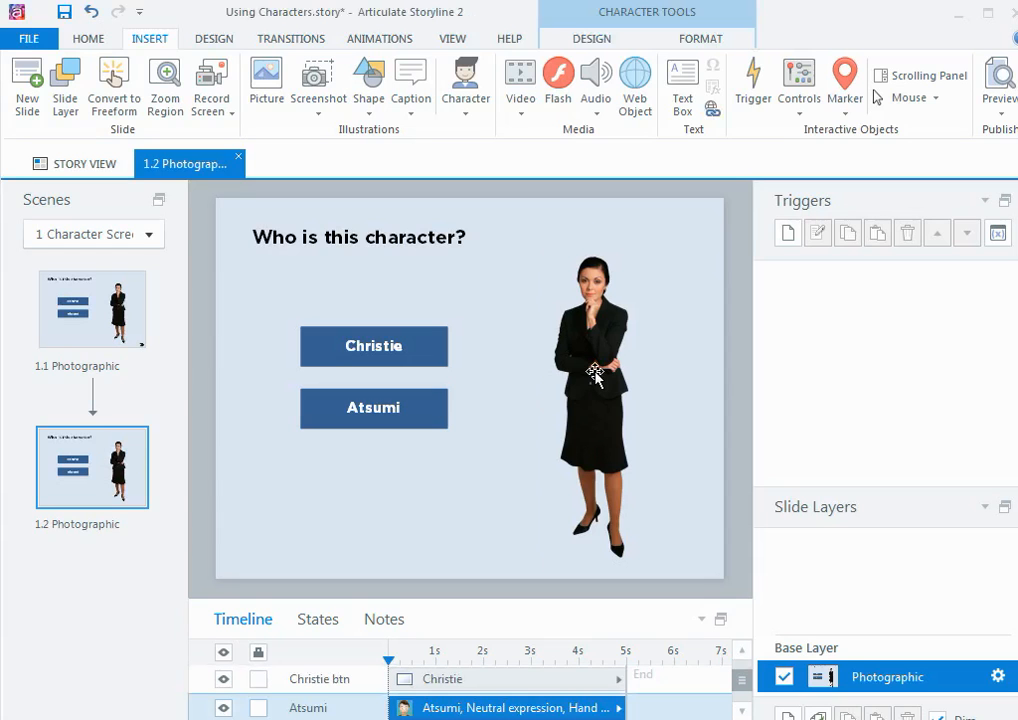
click(318, 626)
click(318, 626)
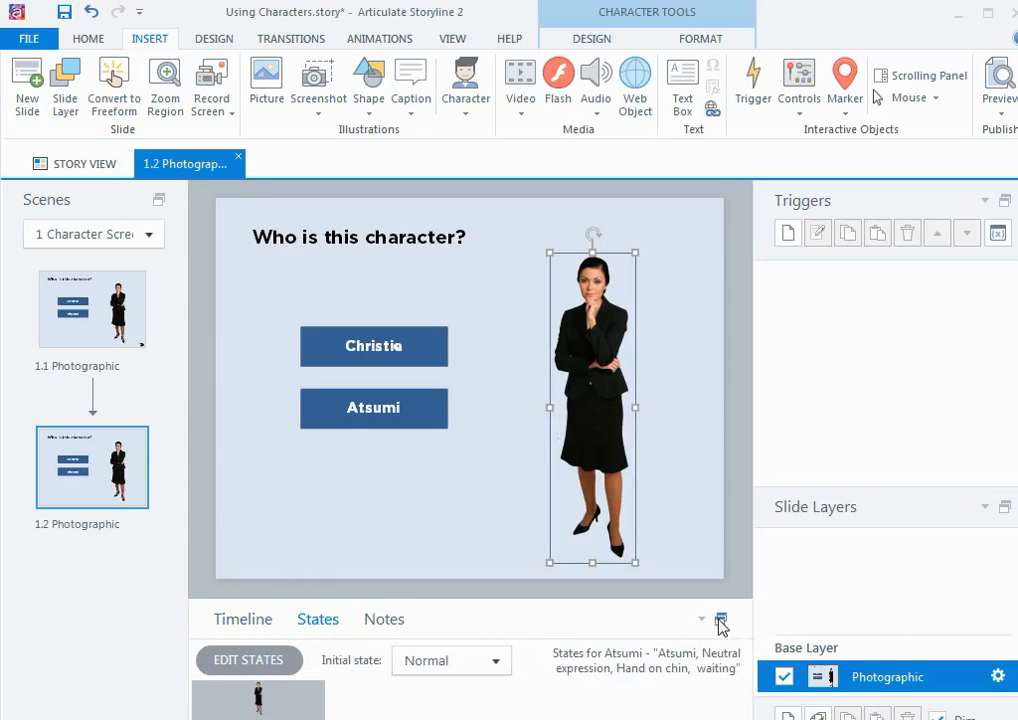
click(720, 620)
drag(450, 443, 493, 440)
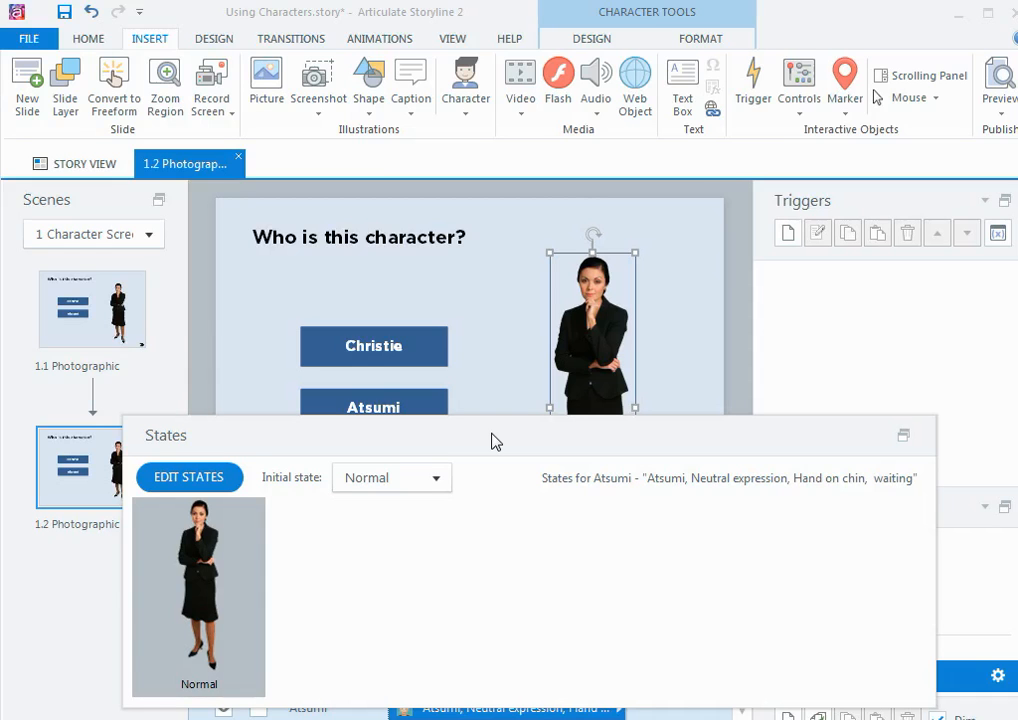
Start editing the character's states and add a new state named "Christie".
click(213, 481)
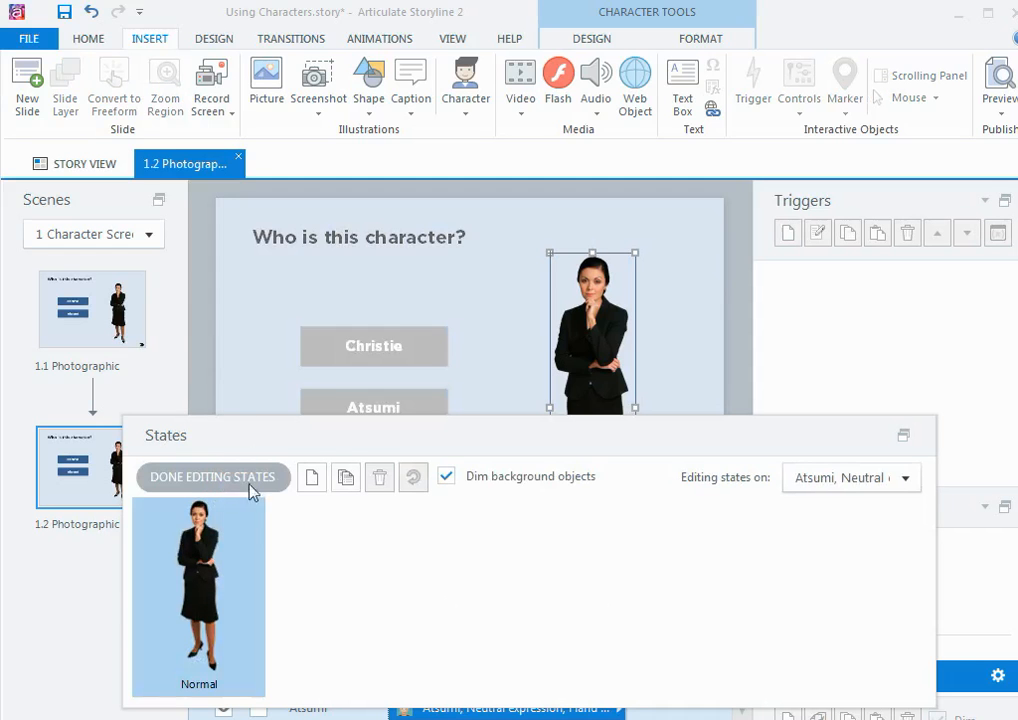
click(311, 482)
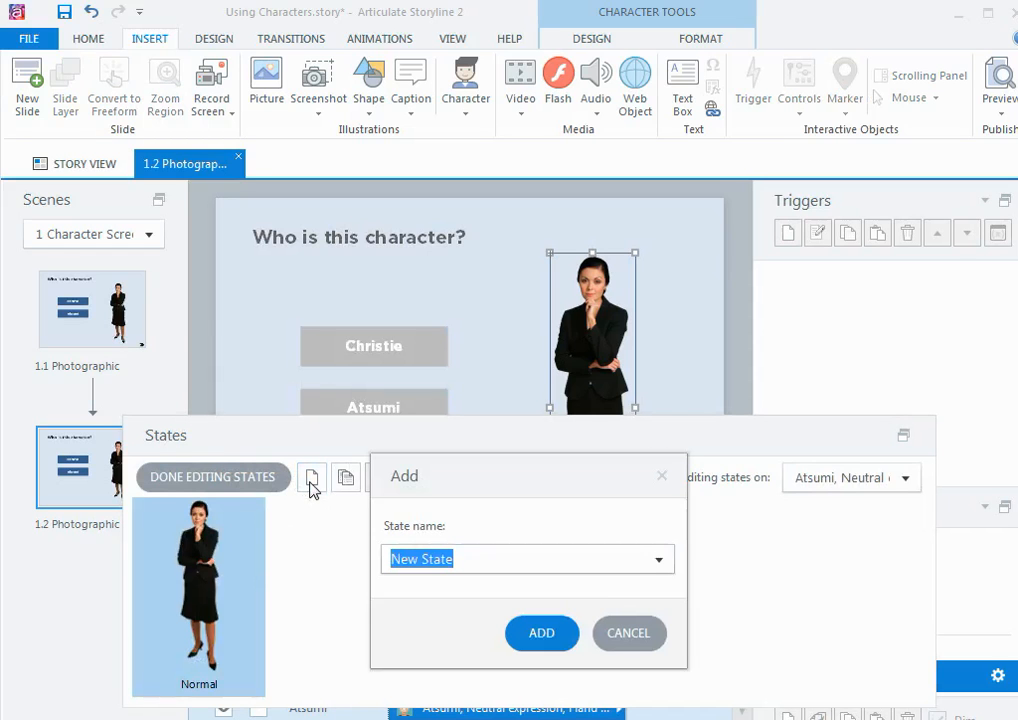
text(Chr)
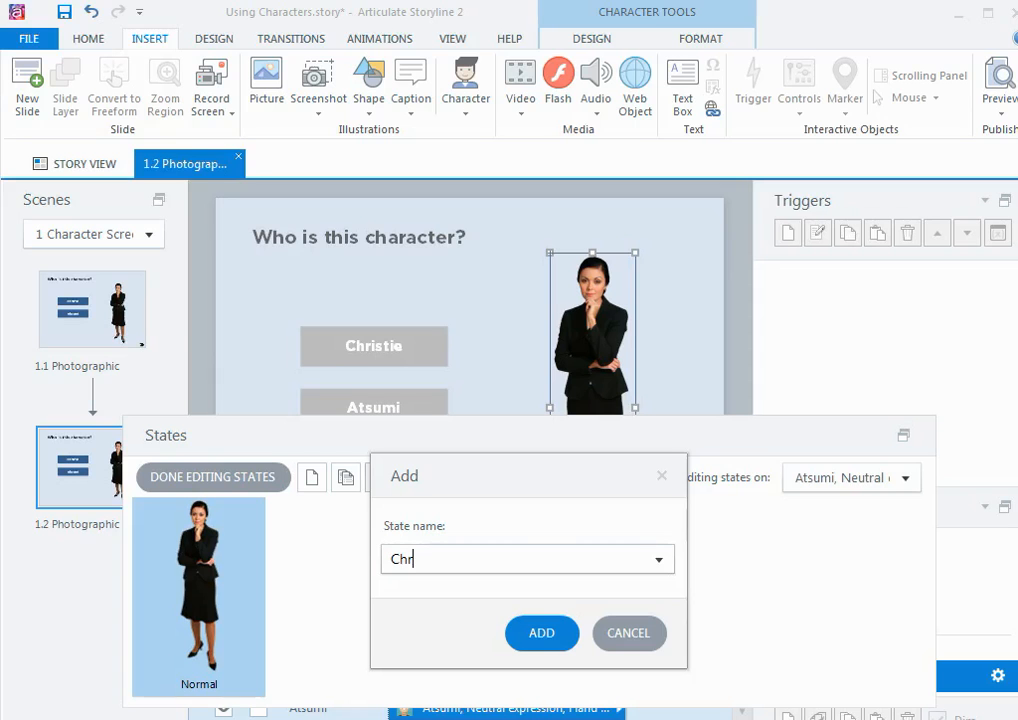
text(istie)
click(533, 641)
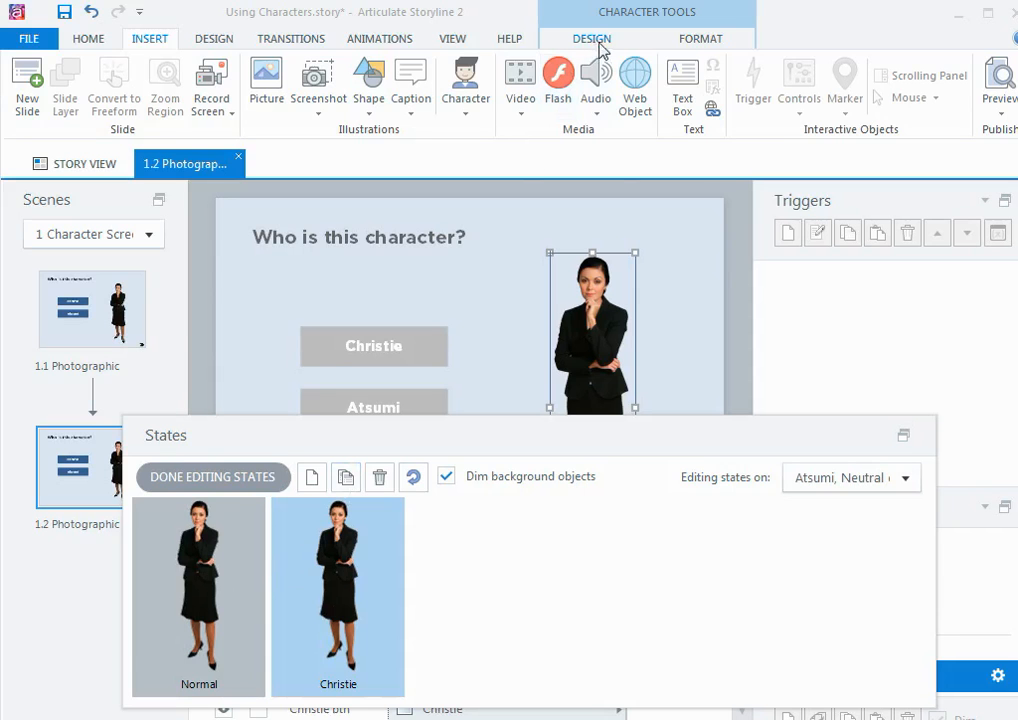
Change the character's pose in the Christie state to the full-body one with head bowed and a hand on the forehead.
key(ctrl)
key(ctrl)
click(612, 45)
key(ctrl)
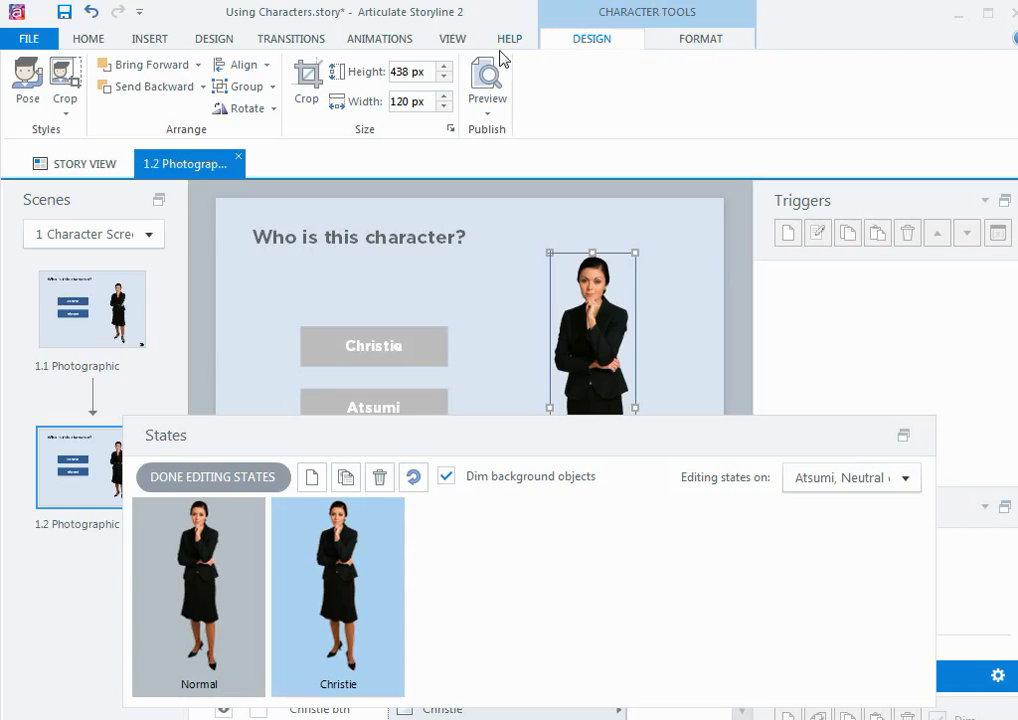
key(ctrl)
click(27, 88)
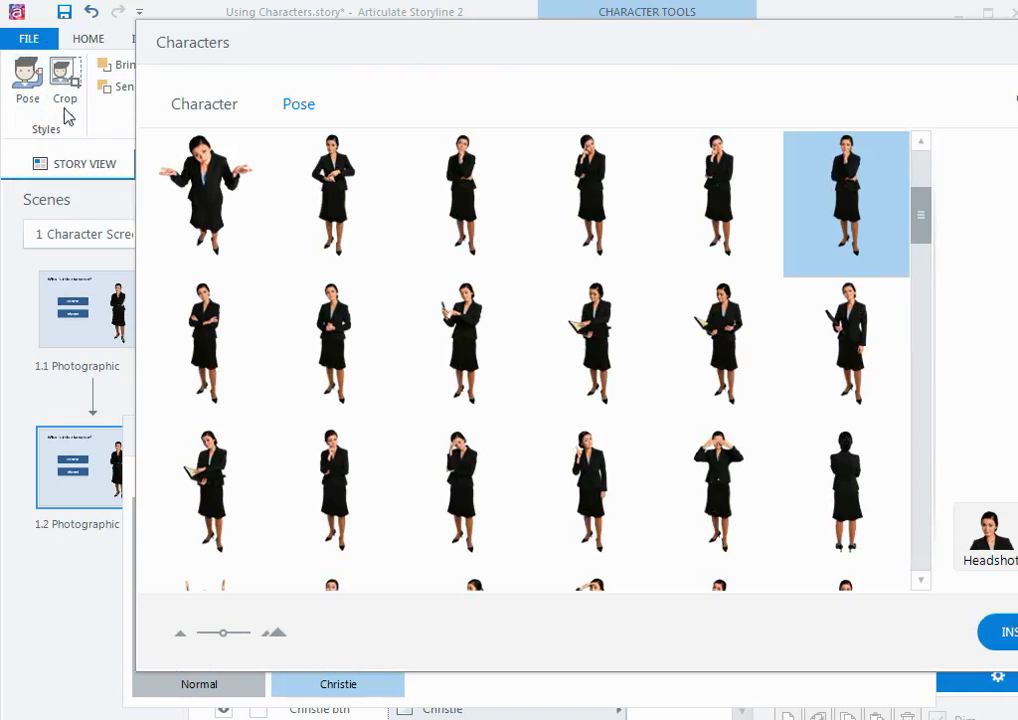
drag(903, 58, 809, 52)
mouse_move(826, 222)
mouse_down()
mouse_move(832, 305)
mouse_move(826, 220)
mouse_move(823, 229)
mouse_up()
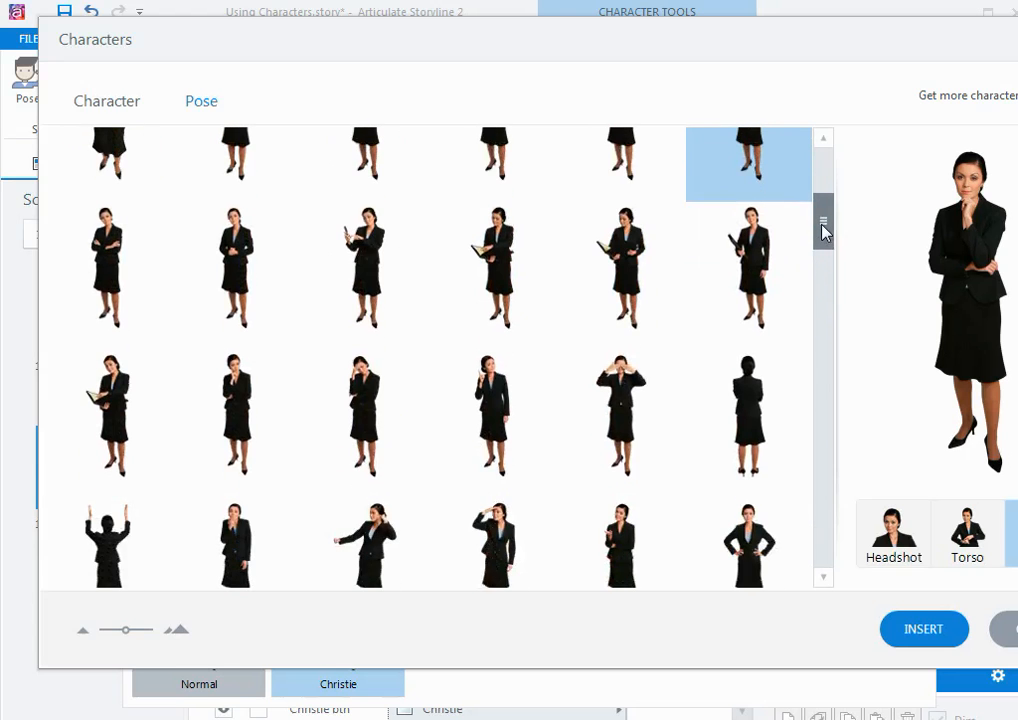
click(383, 440)
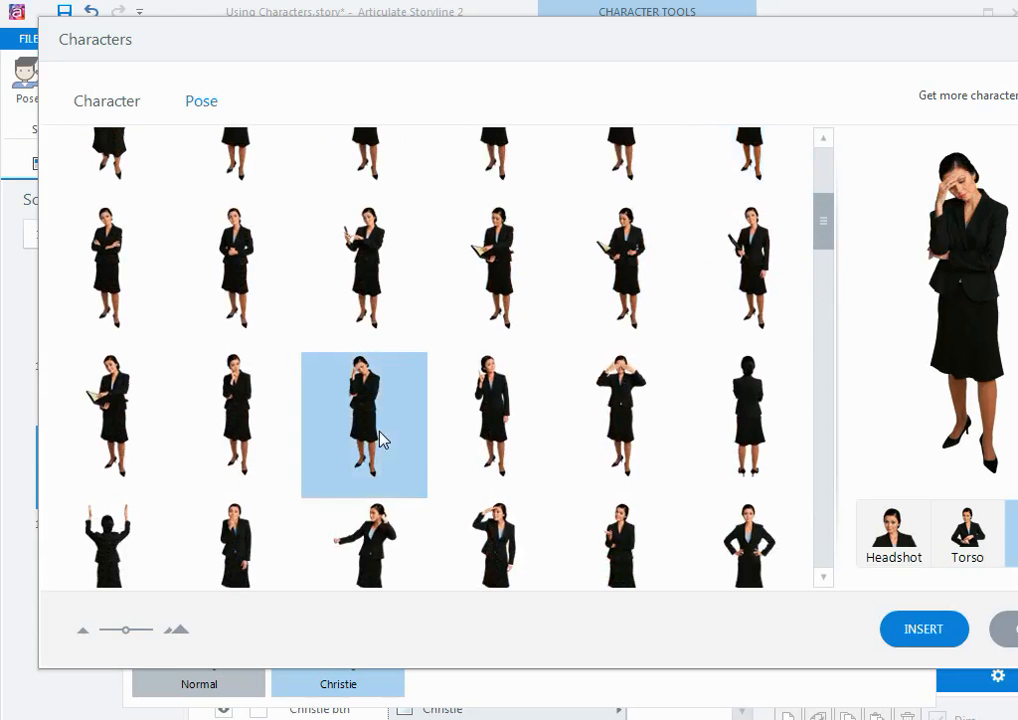
click(930, 630)
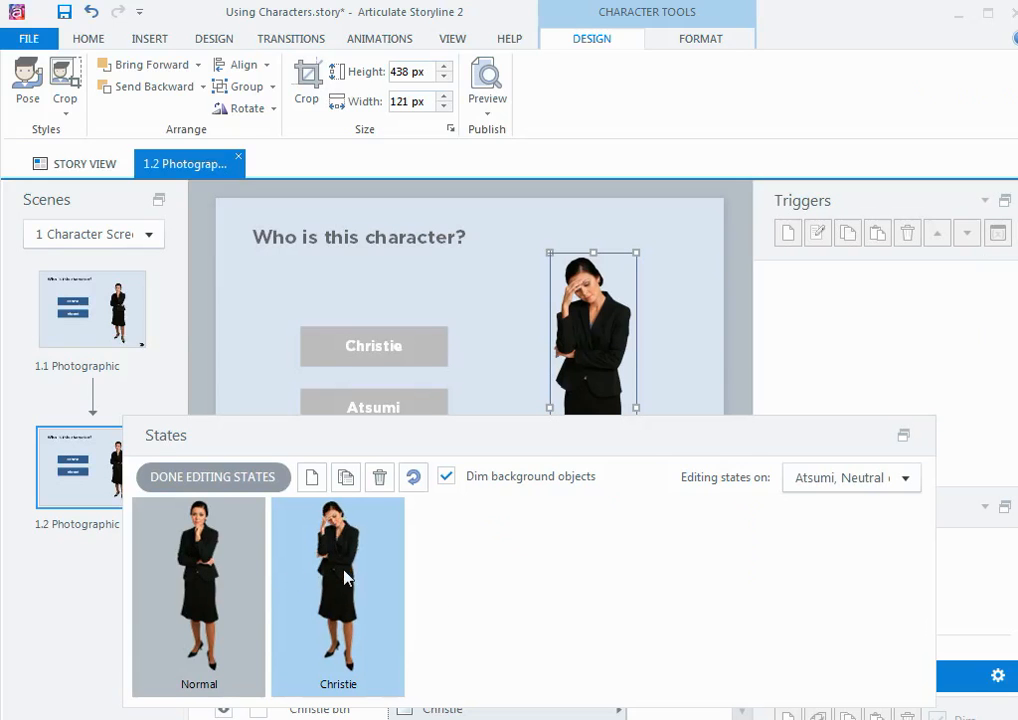
Add another state named "Atsumi" to the character.
click(313, 478)
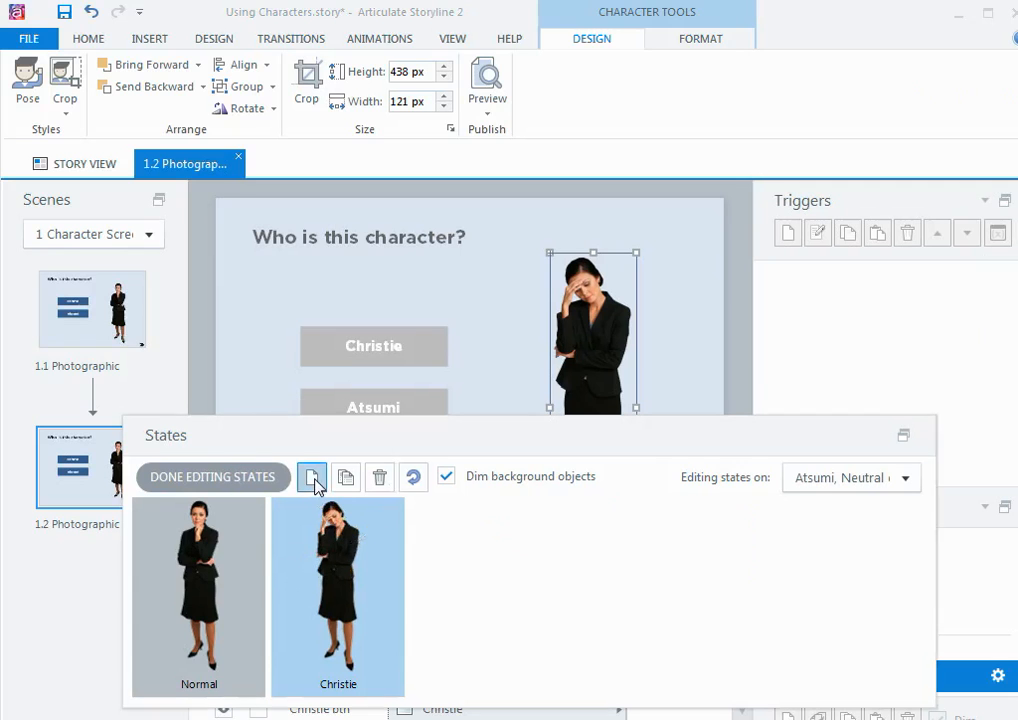
text(Atsumi)
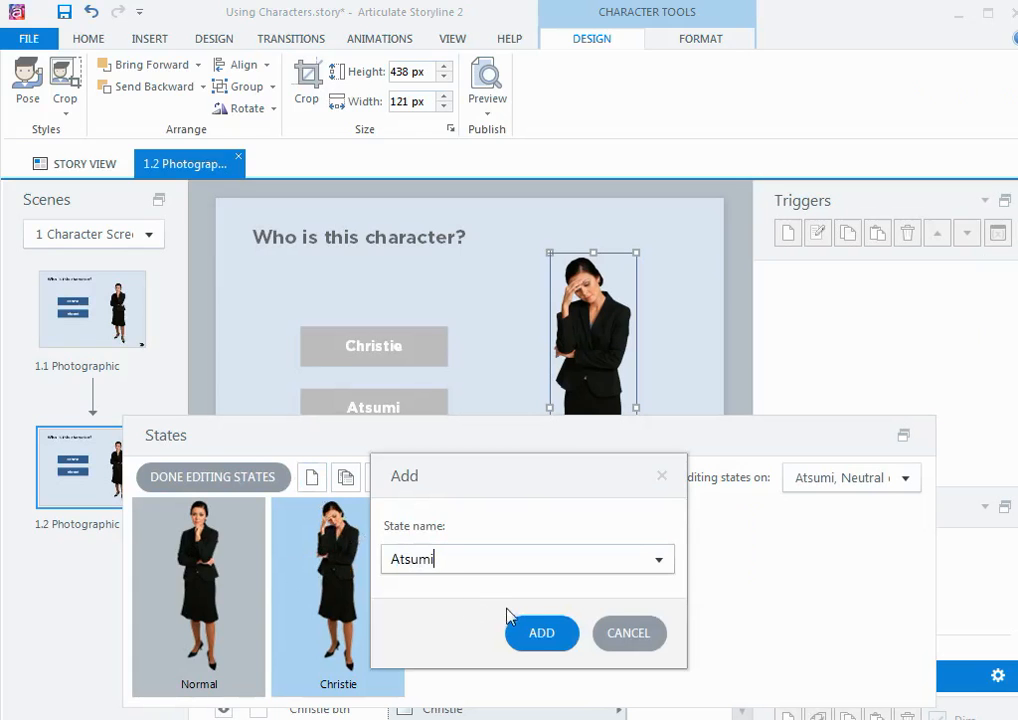
click(550, 645)
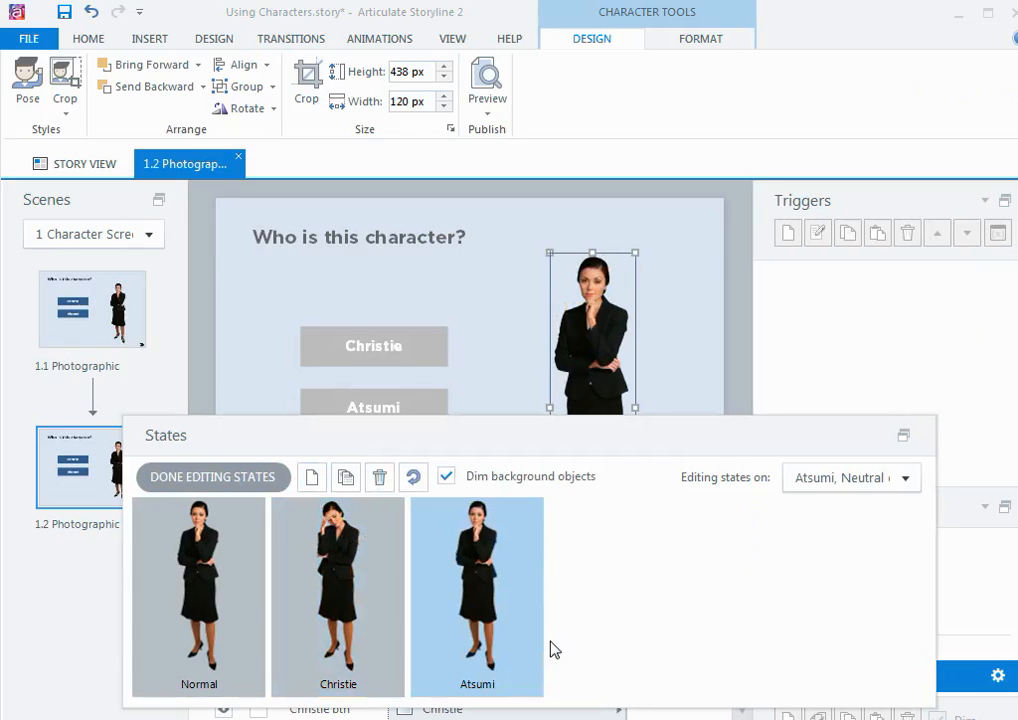
Change the character's pose in the Atsumi state to the full-body one giving two thumbs up.
click(475, 604)
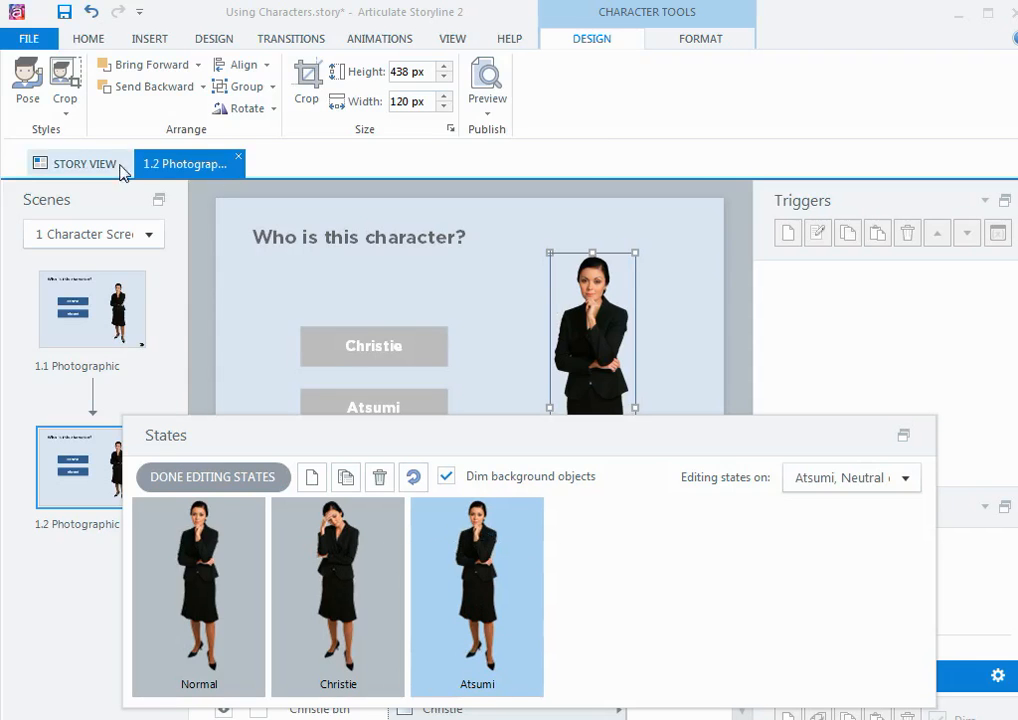
click(586, 43)
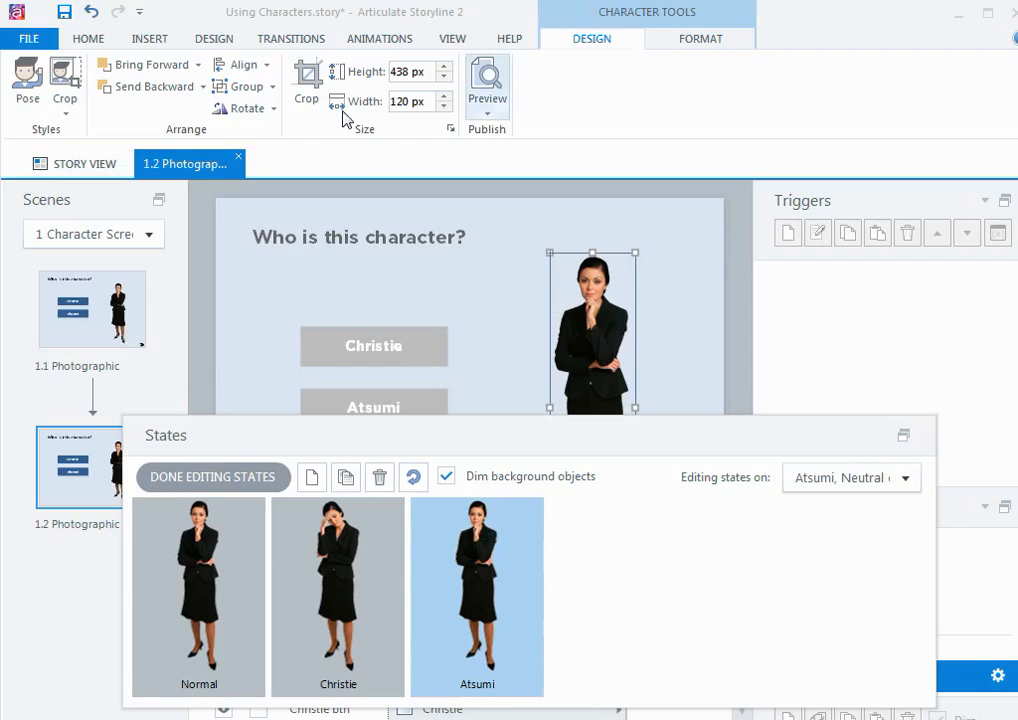
click(27, 78)
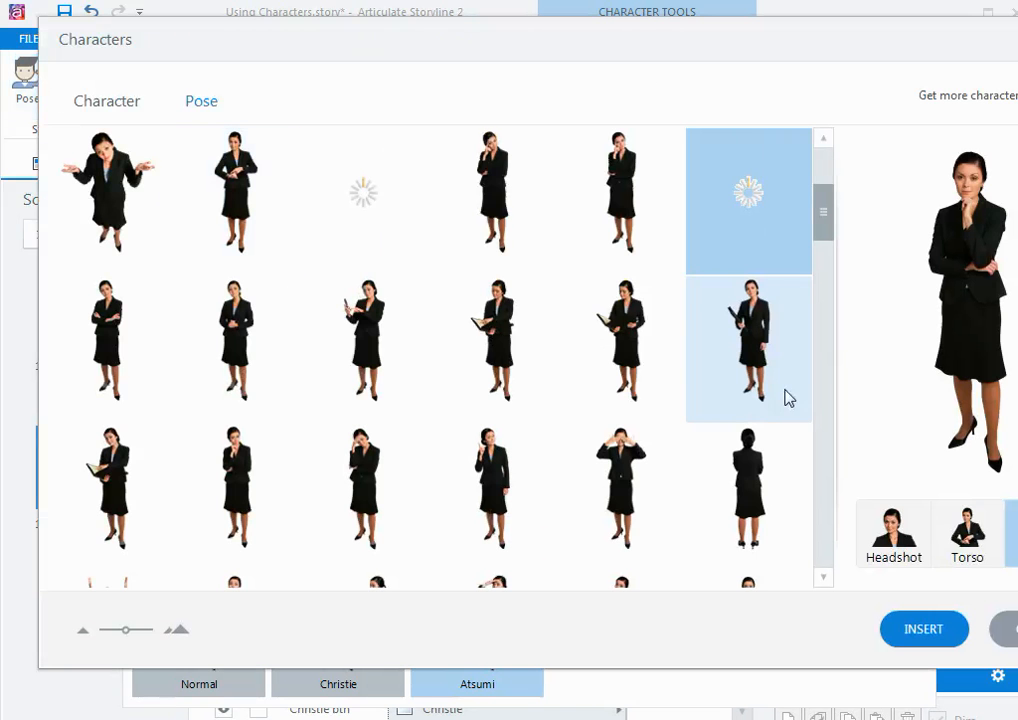
drag(823, 220, 821, 293)
click(766, 408)
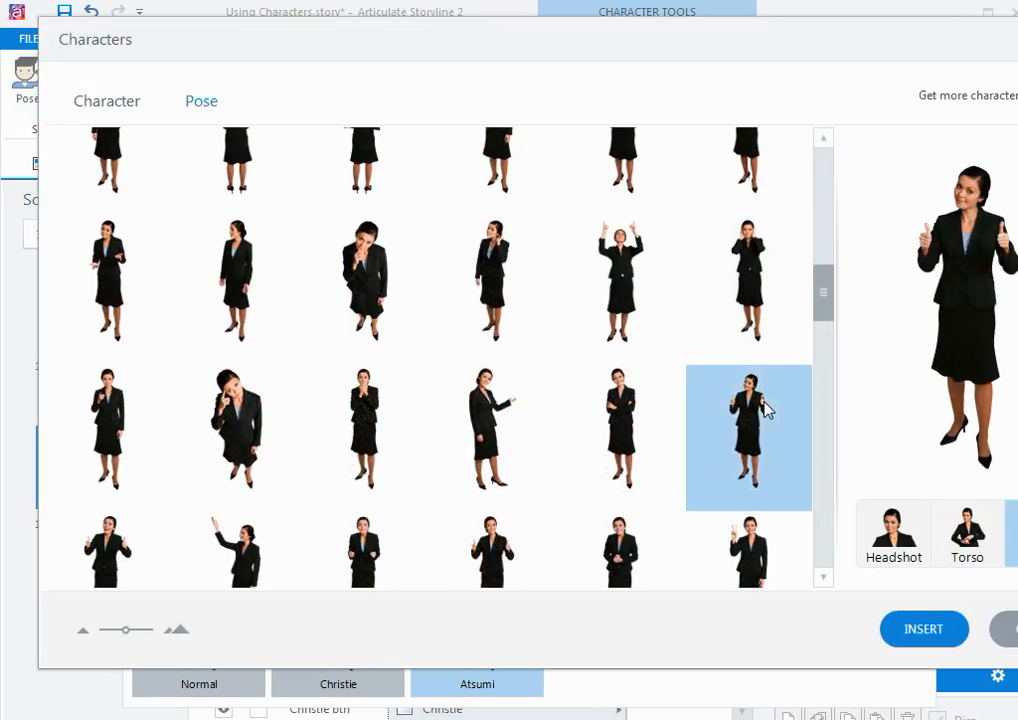
click(923, 630)
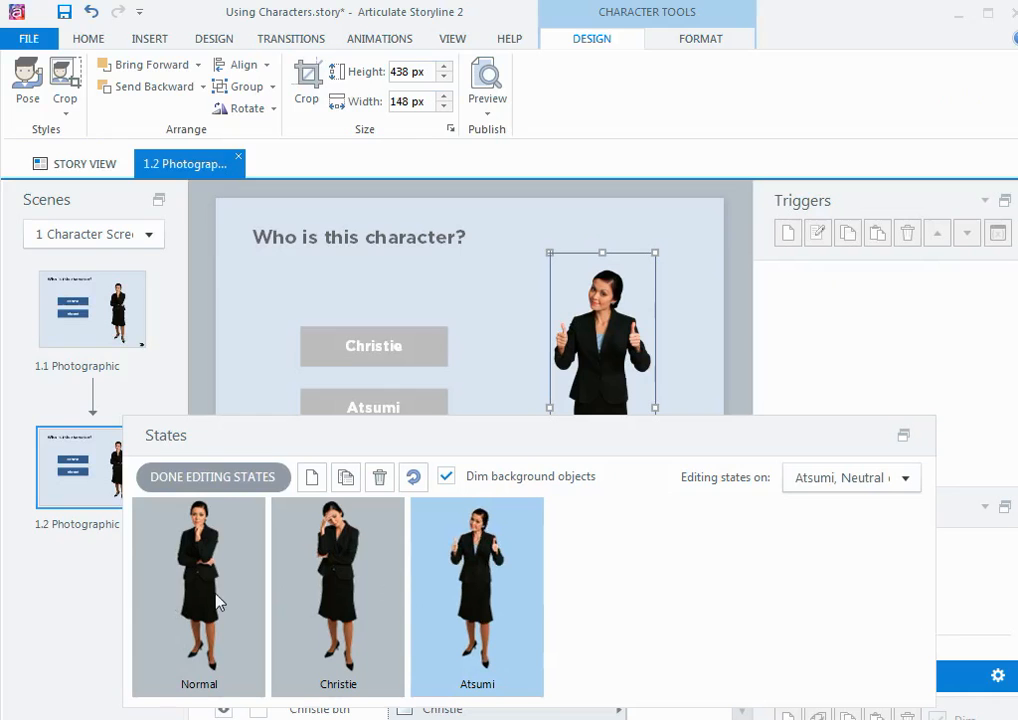
Finish editing the states, check how the Christie and Atsumi states look on the slide, and dock the States panel again.
click(220, 483)
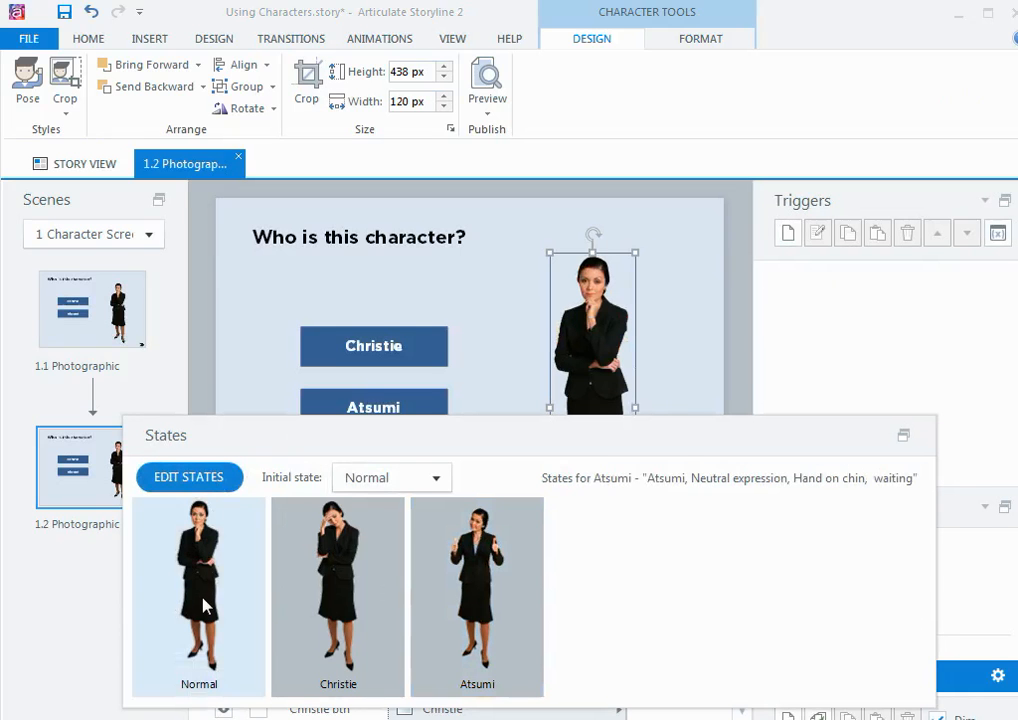
click(314, 597)
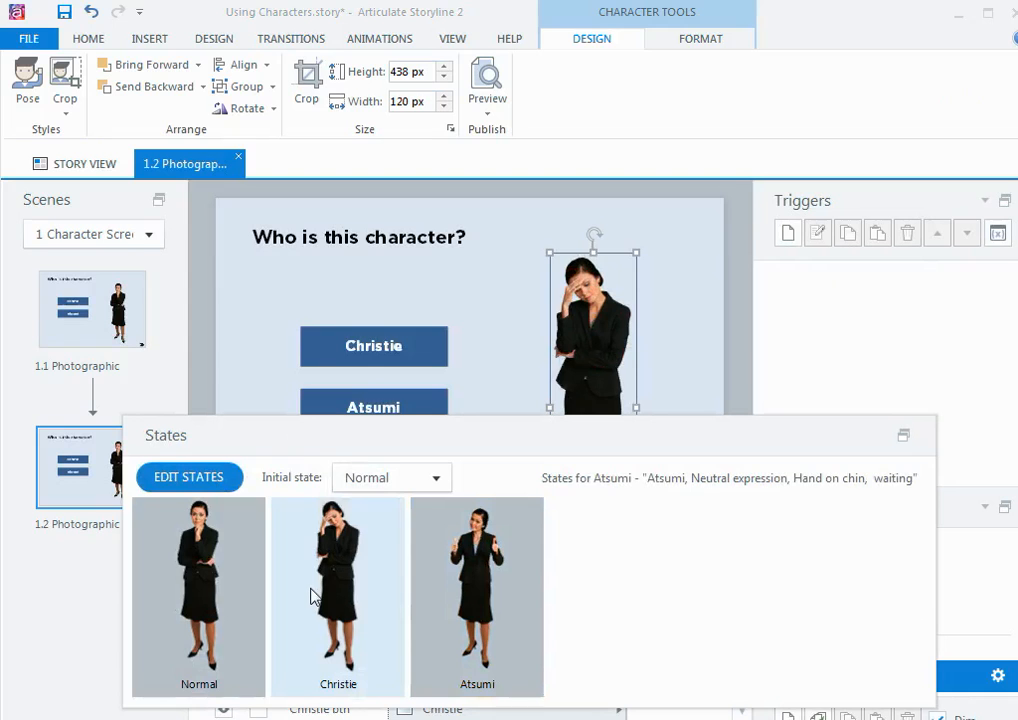
click(447, 603)
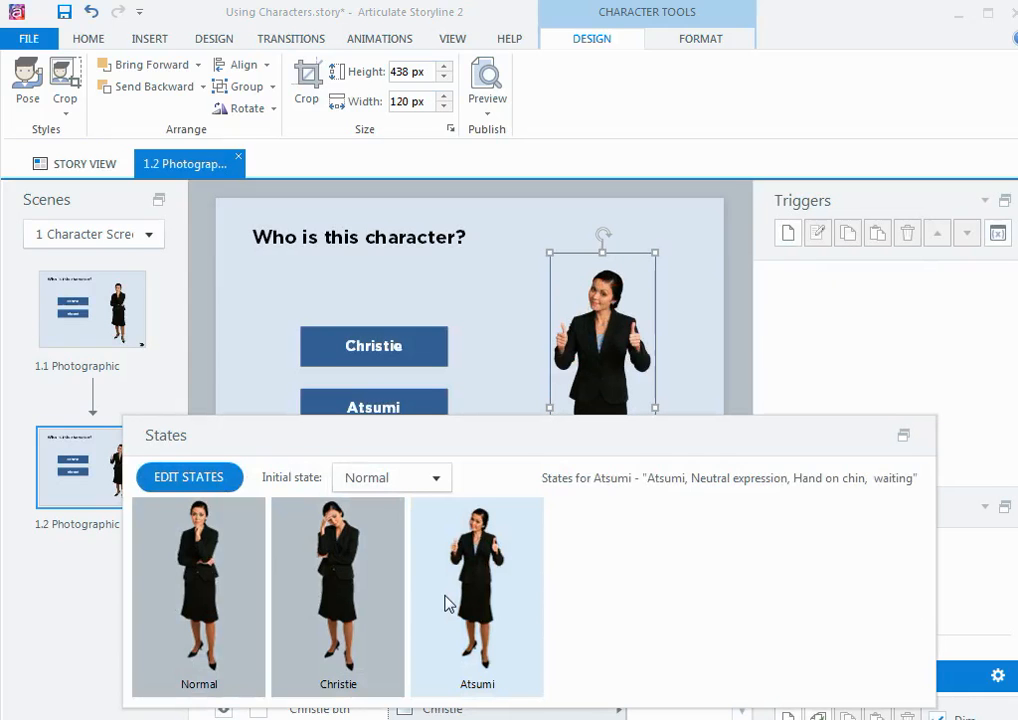
click(903, 436)
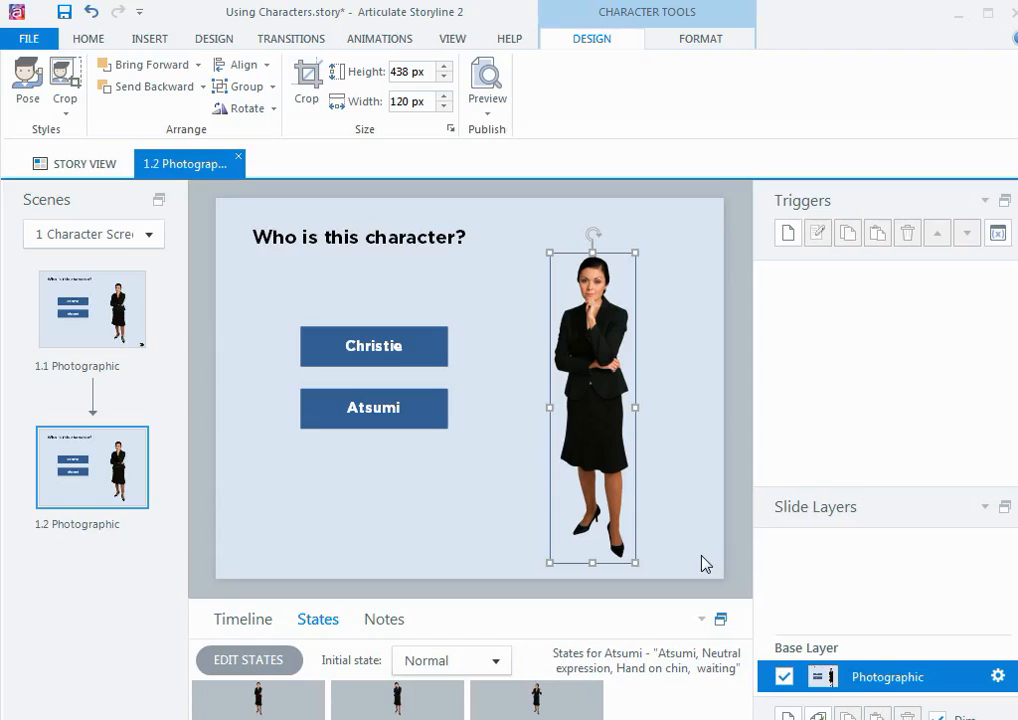
Create a trigger that changes the state of the Atsumi character to Christie when the user clicks Christie btn.
click(789, 240)
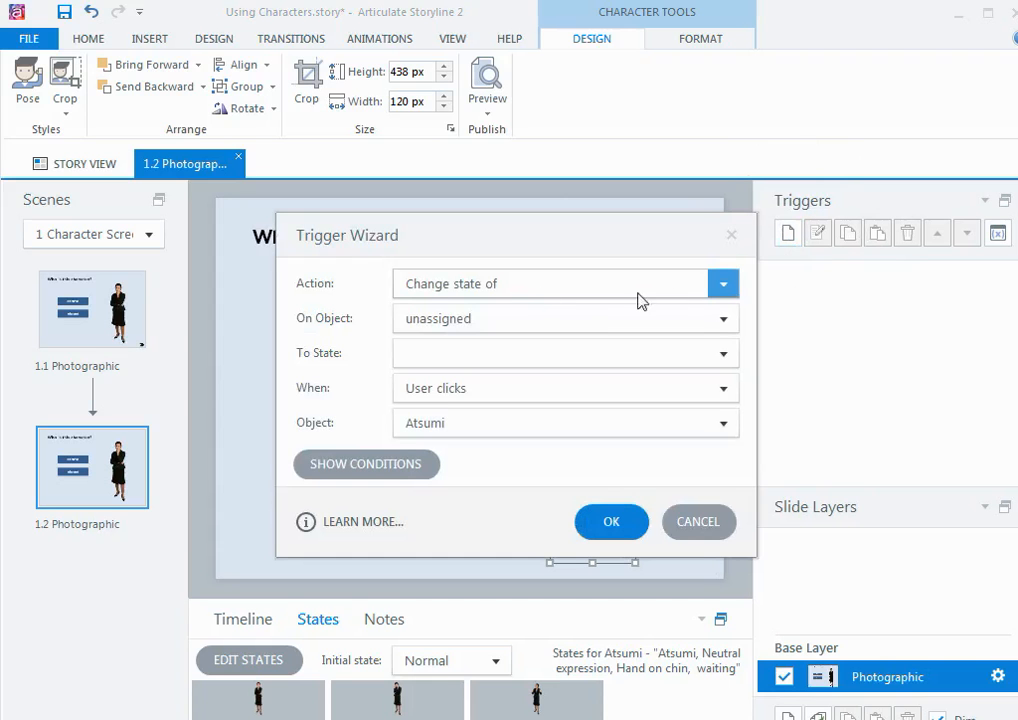
click(495, 320)
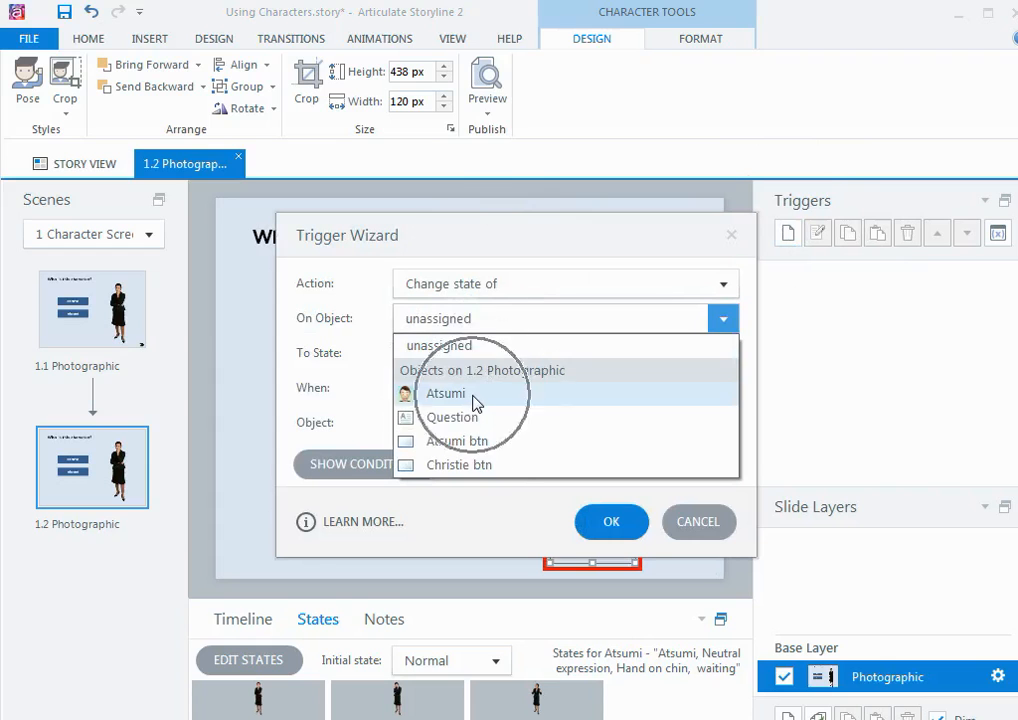
click(474, 402)
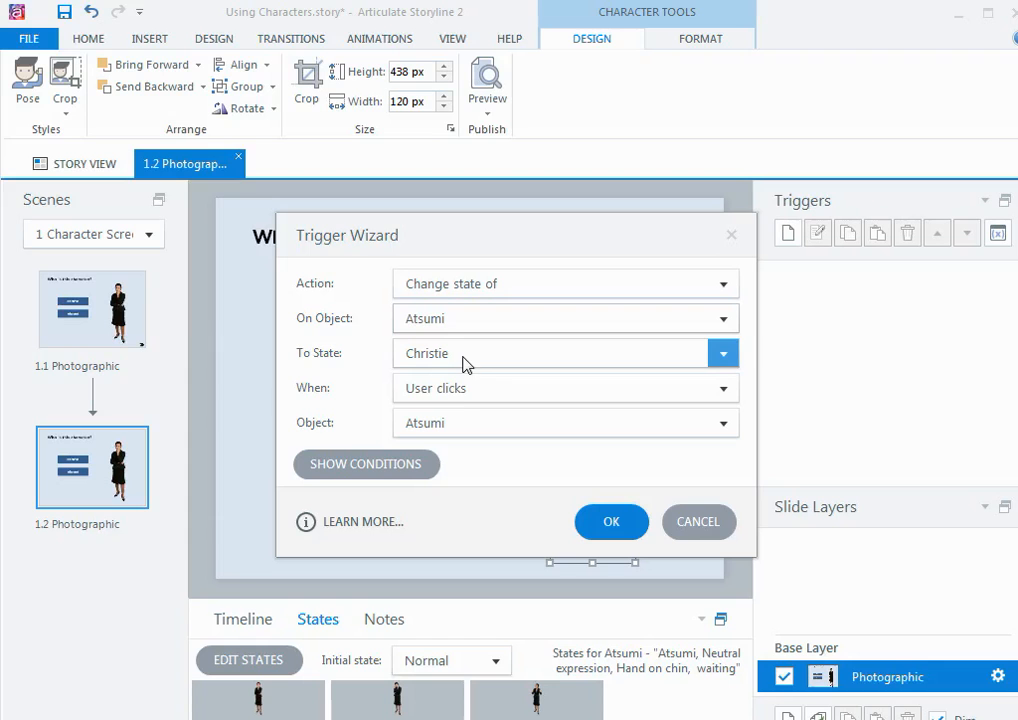
click(450, 425)
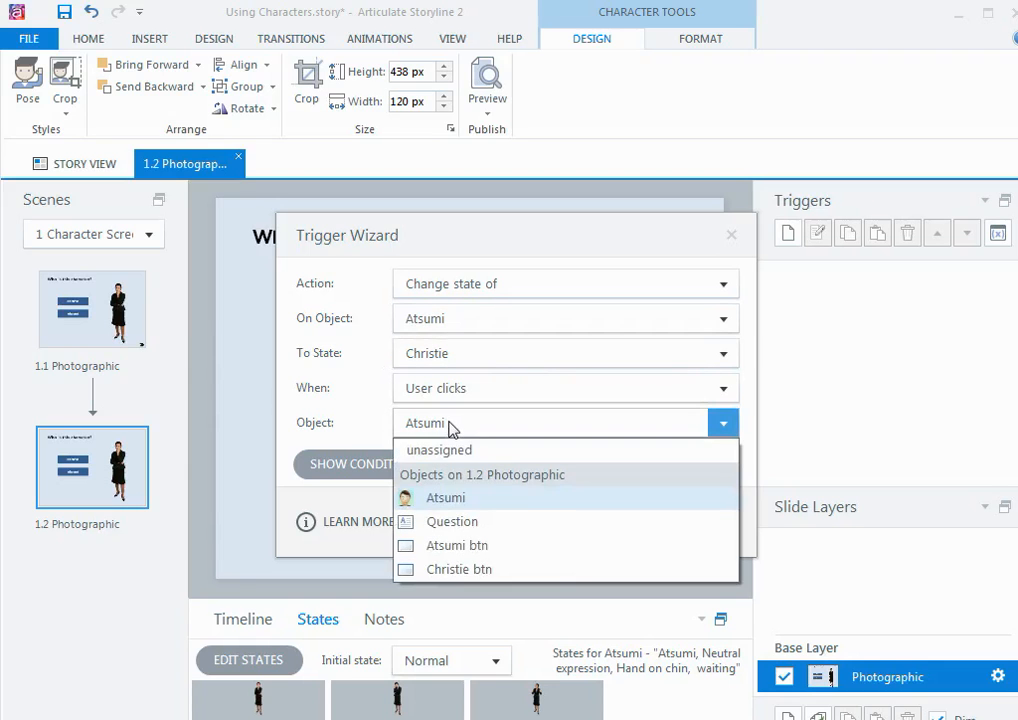
click(450, 570)
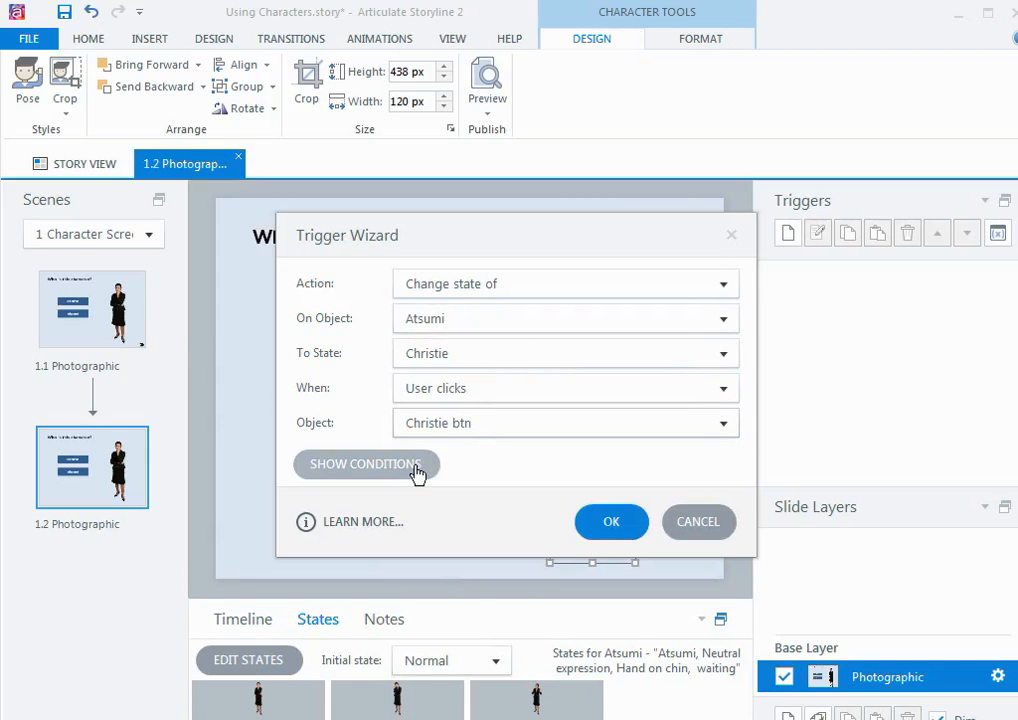
click(600, 526)
Create a trigger that changes the state of the Atsumi character to Atsumi when the user clicks Atsumi btn.
click(788, 234)
click(495, 318)
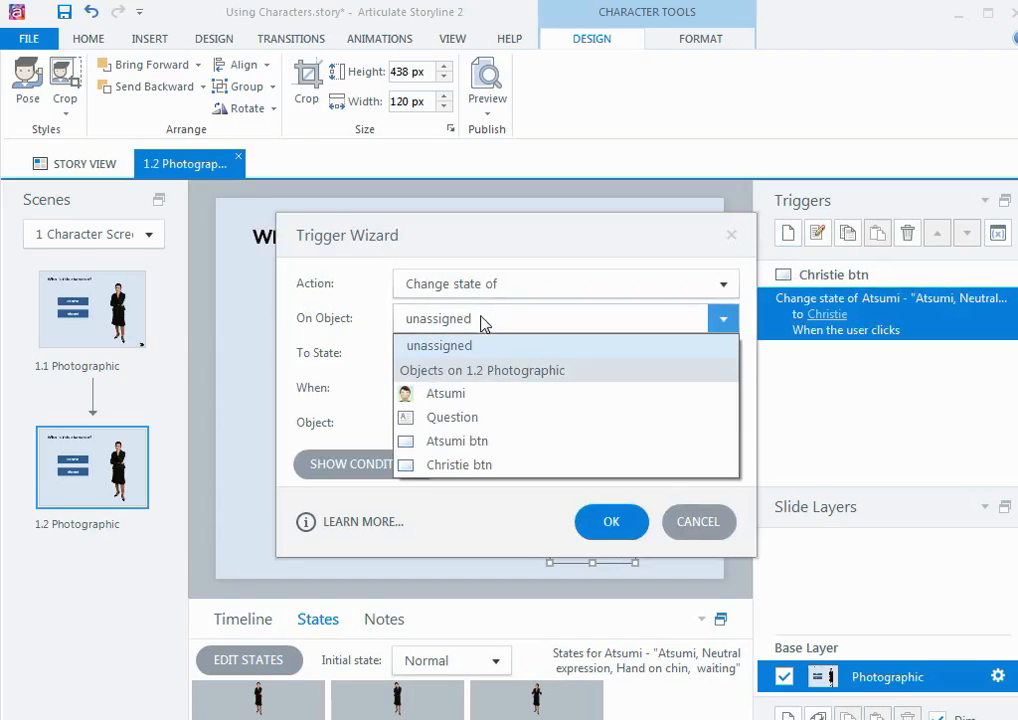
click(468, 395)
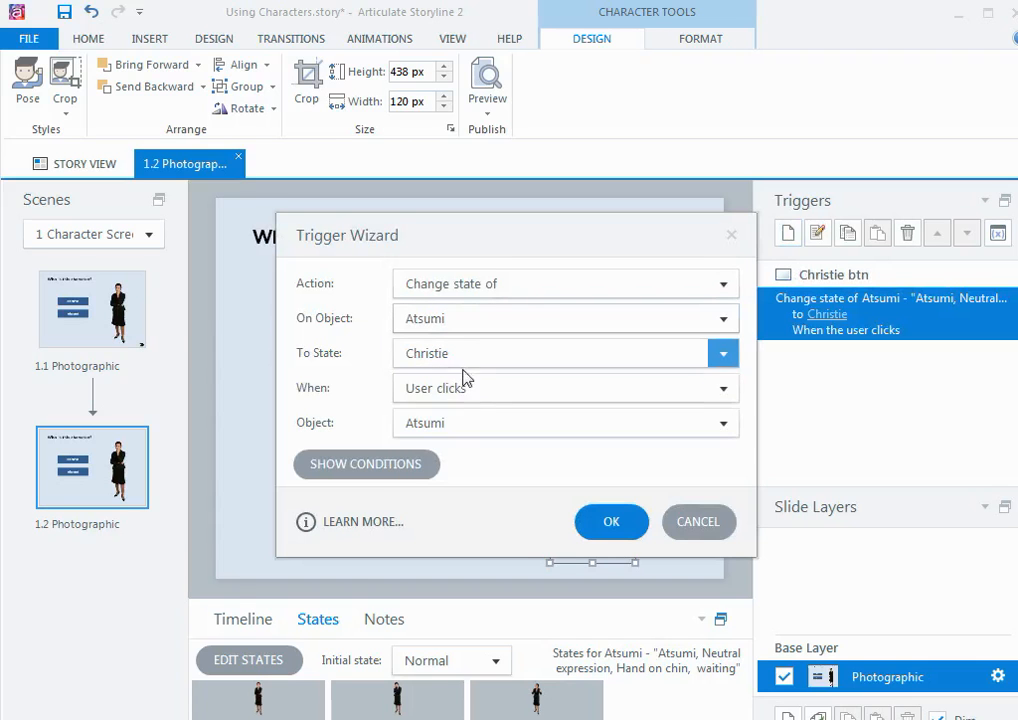
click(461, 356)
click(456, 430)
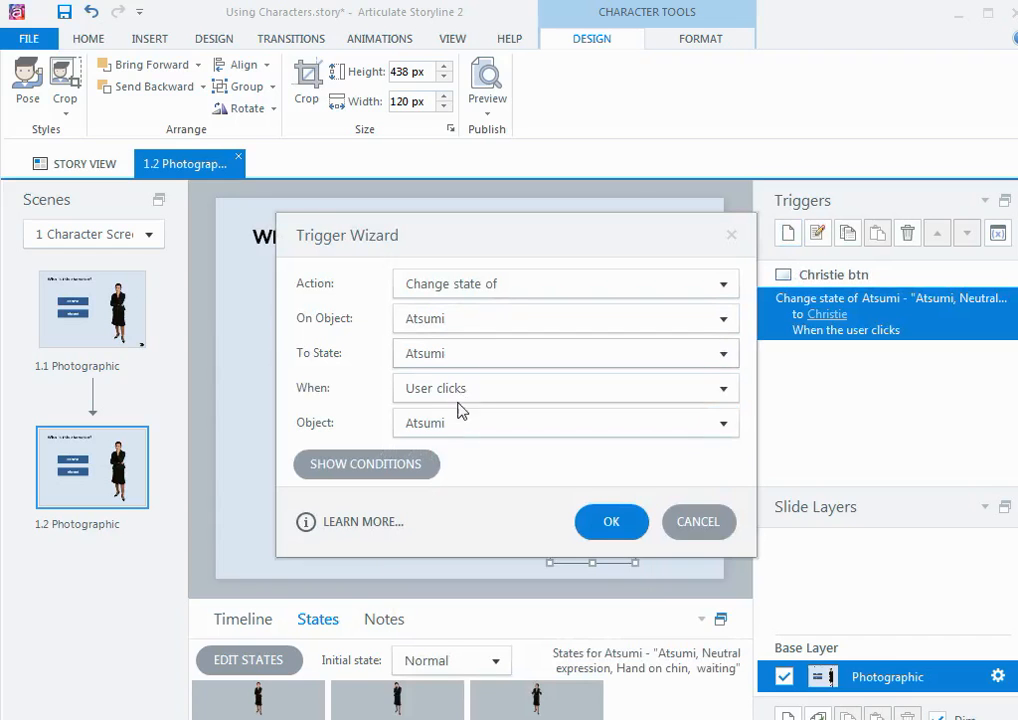
click(455, 425)
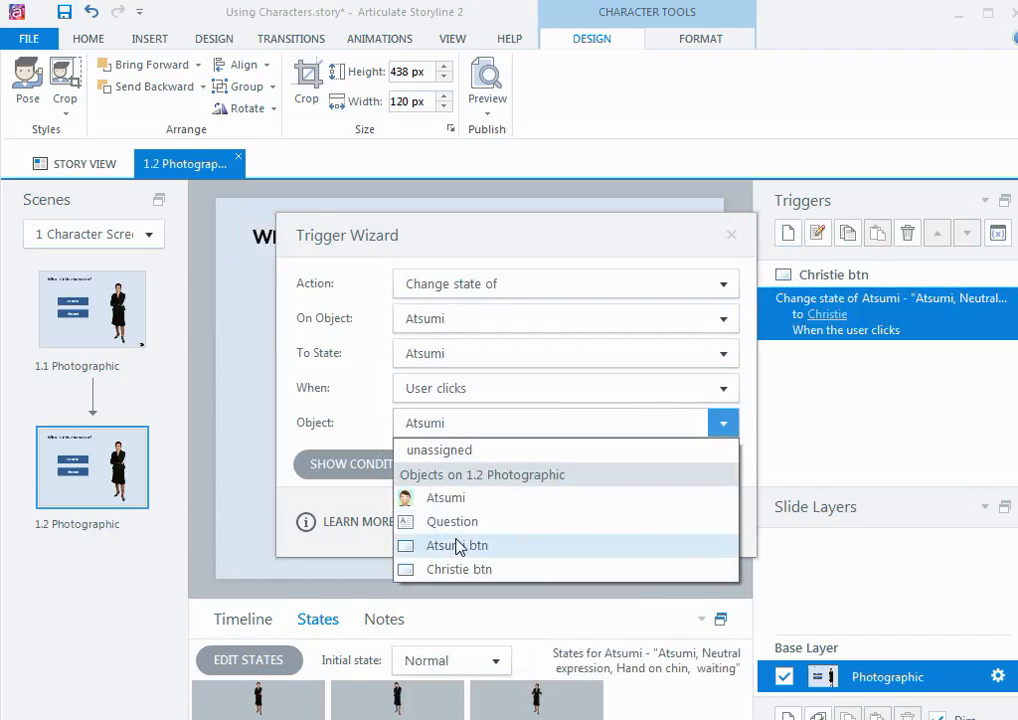
click(457, 547)
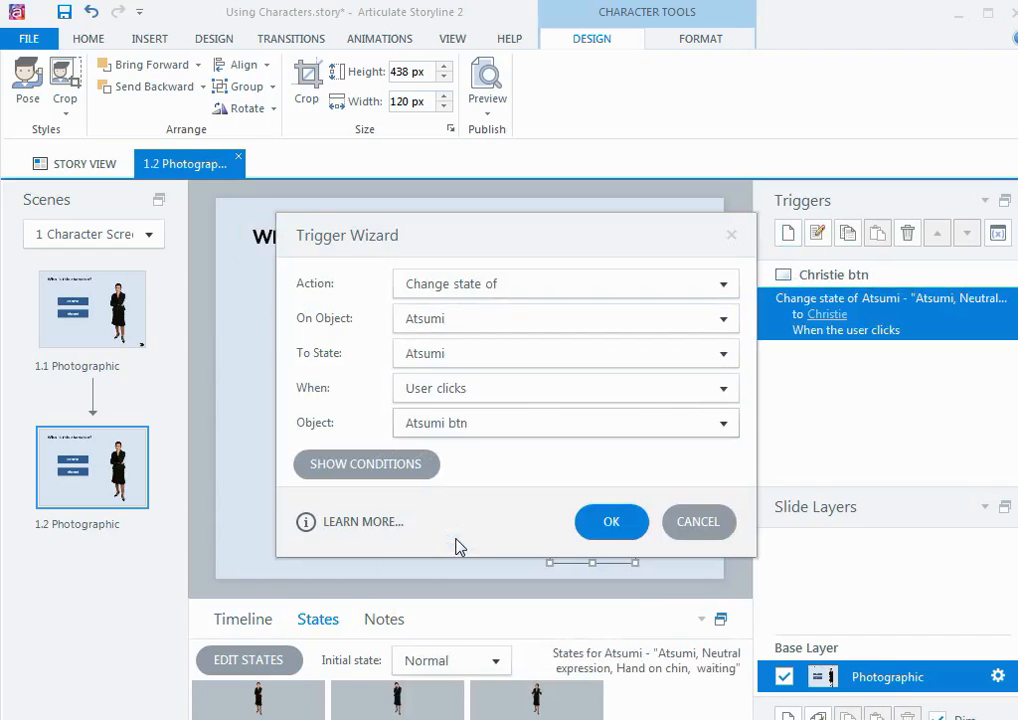
click(488, 357)
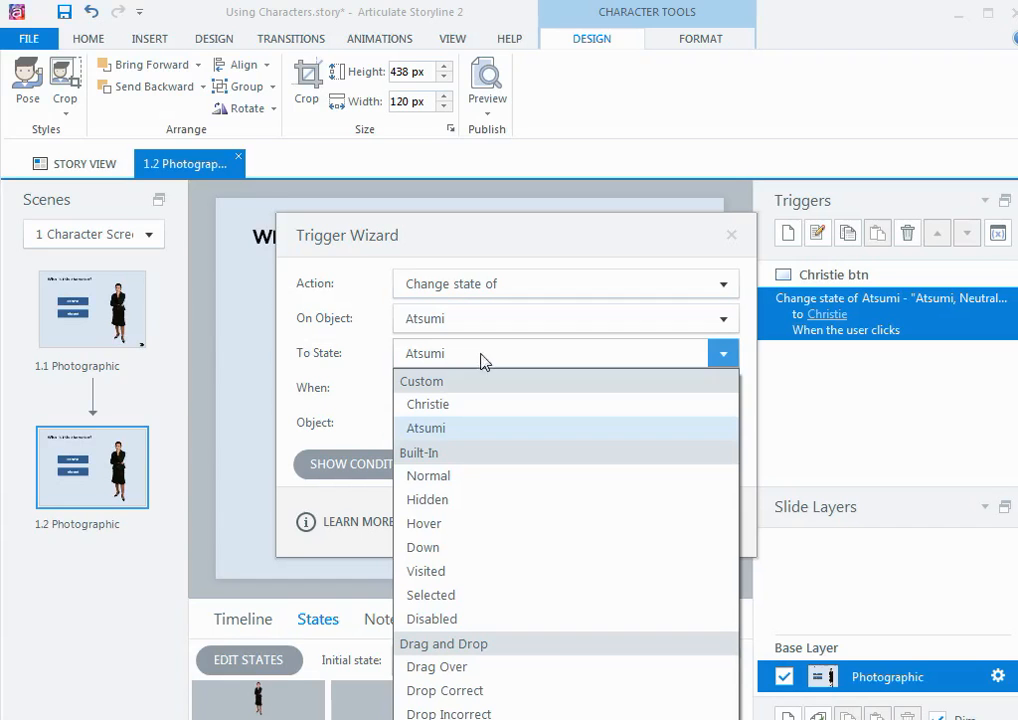
click(478, 431)
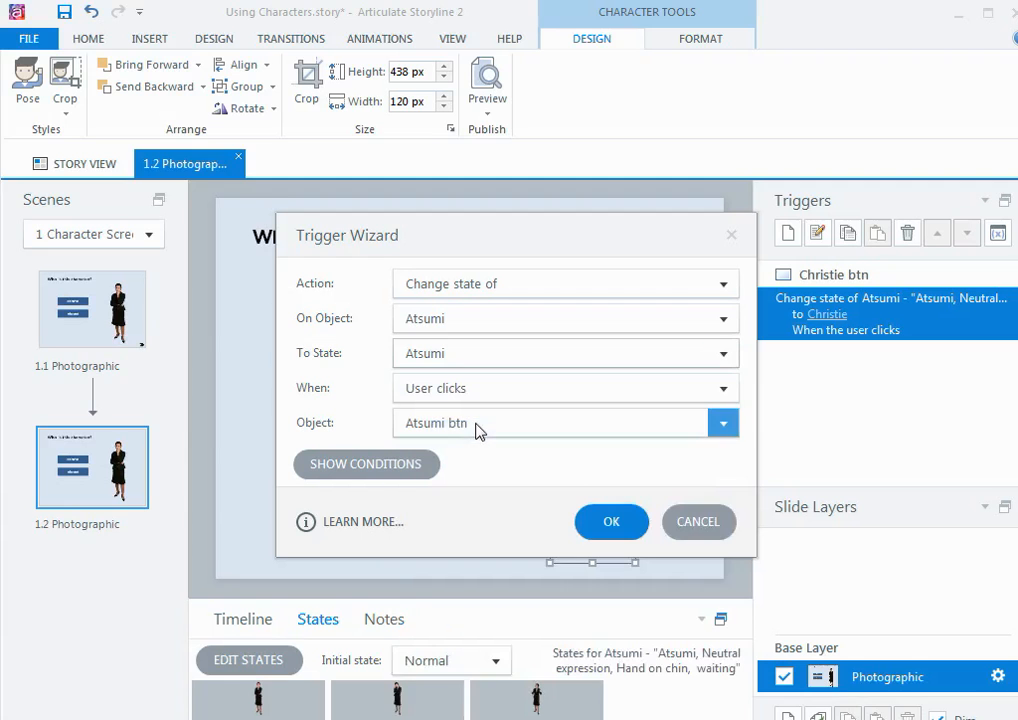
click(606, 528)
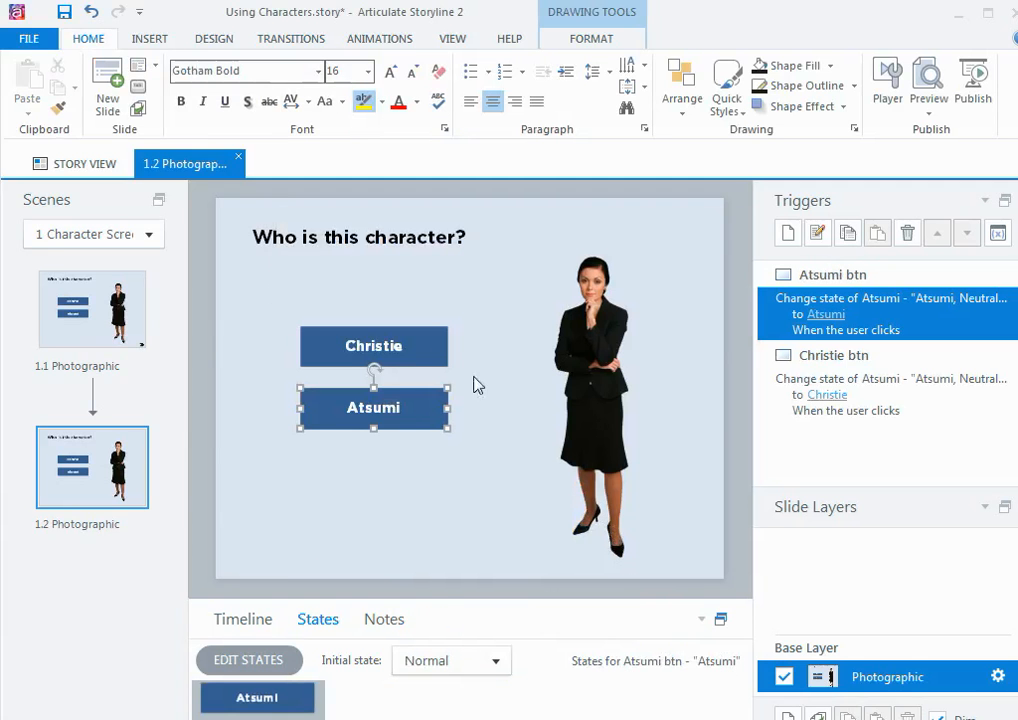
Preview the slide, test the Christie and Atsumi answer buttons alternately to check the character's pose changes, and close the preview.
click(928, 106)
click(933, 138)
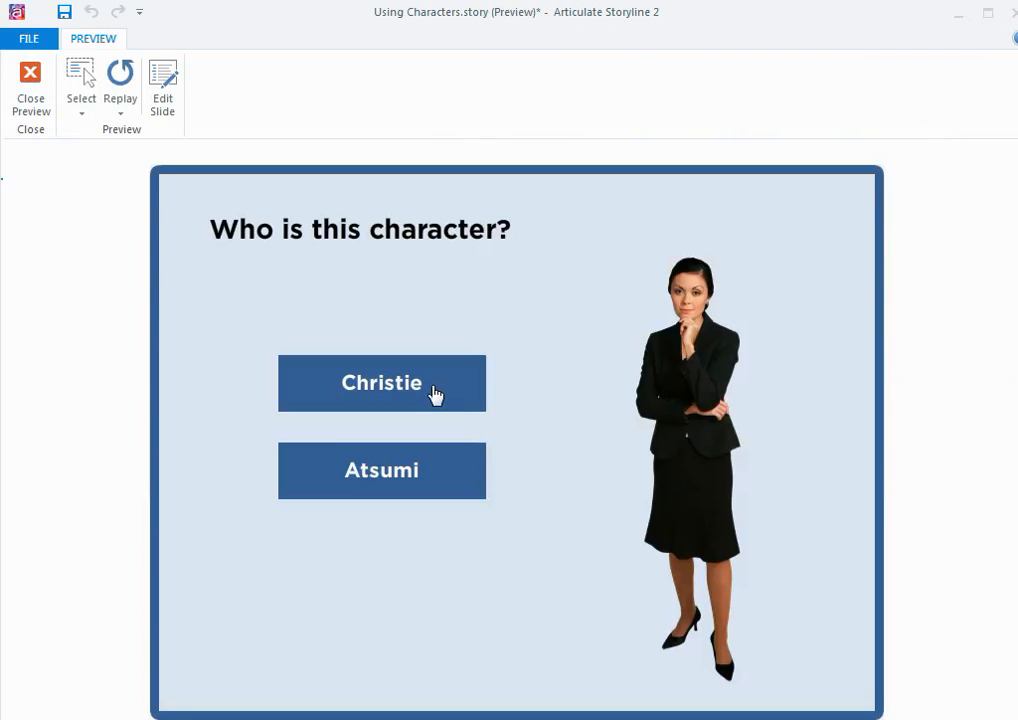
click(434, 394)
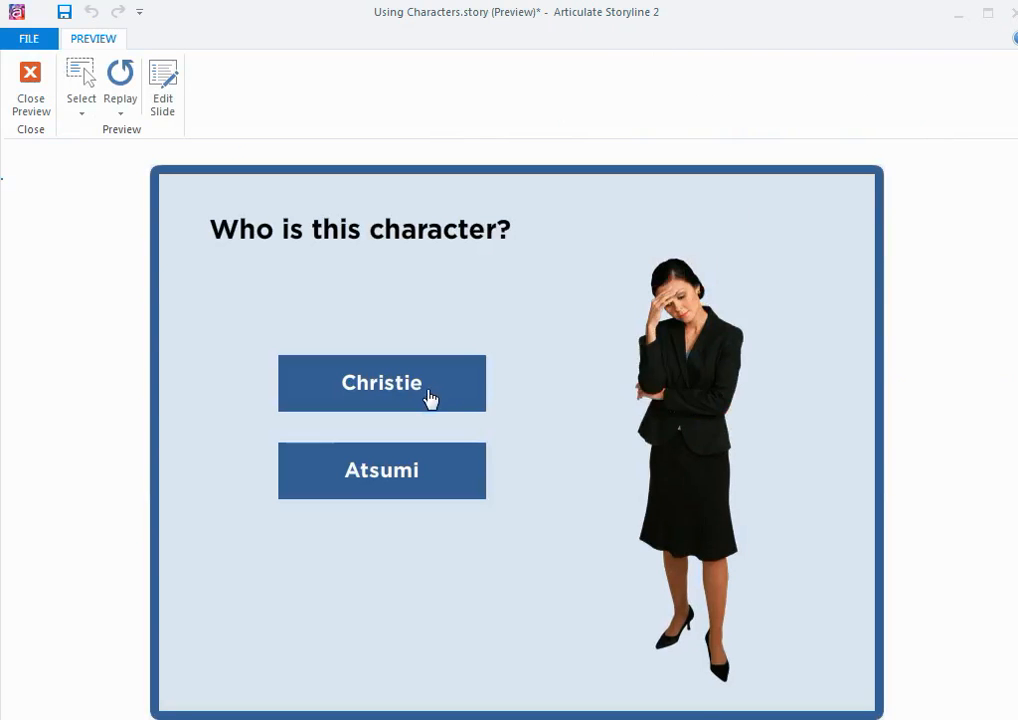
click(428, 474)
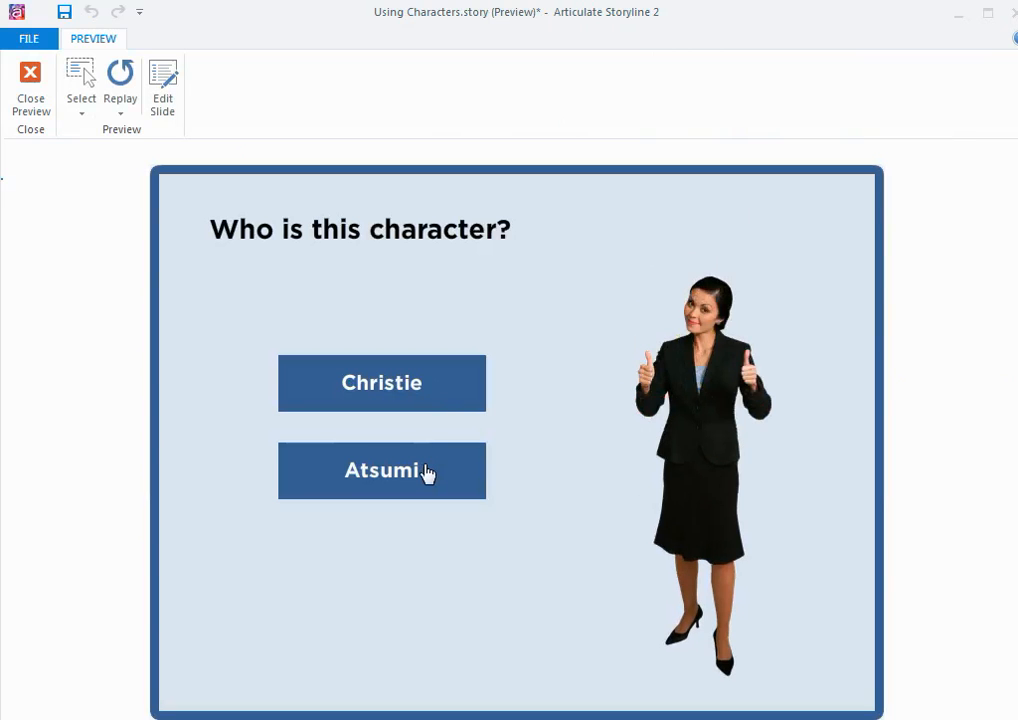
click(436, 394)
click(424, 460)
click(424, 388)
click(420, 473)
click(413, 388)
click(392, 403)
click(435, 480)
click(435, 476)
click(438, 388)
click(437, 472)
click(446, 391)
click(438, 465)
click(438, 390)
click(429, 391)
click(418, 468)
click(473, 407)
click(410, 470)
click(412, 470)
click(411, 386)
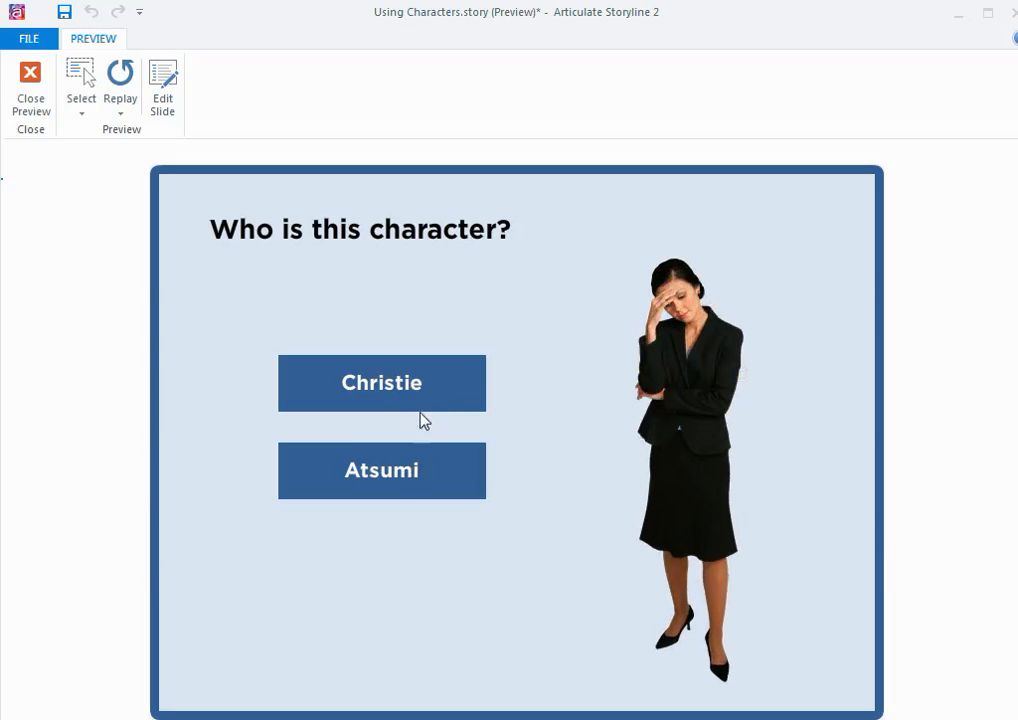
click(403, 468)
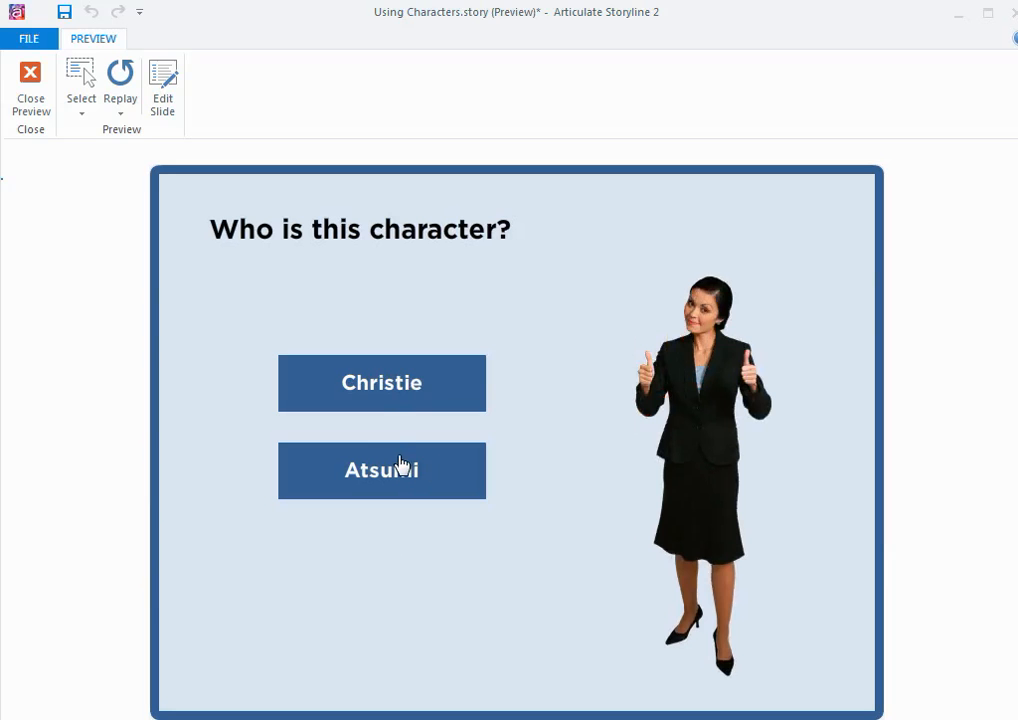
click(31, 83)
Edit the character's Atsumi state so the figure sits slightly further left and is slightly larger, finish editing, and dock the States panel again.
click(611, 400)
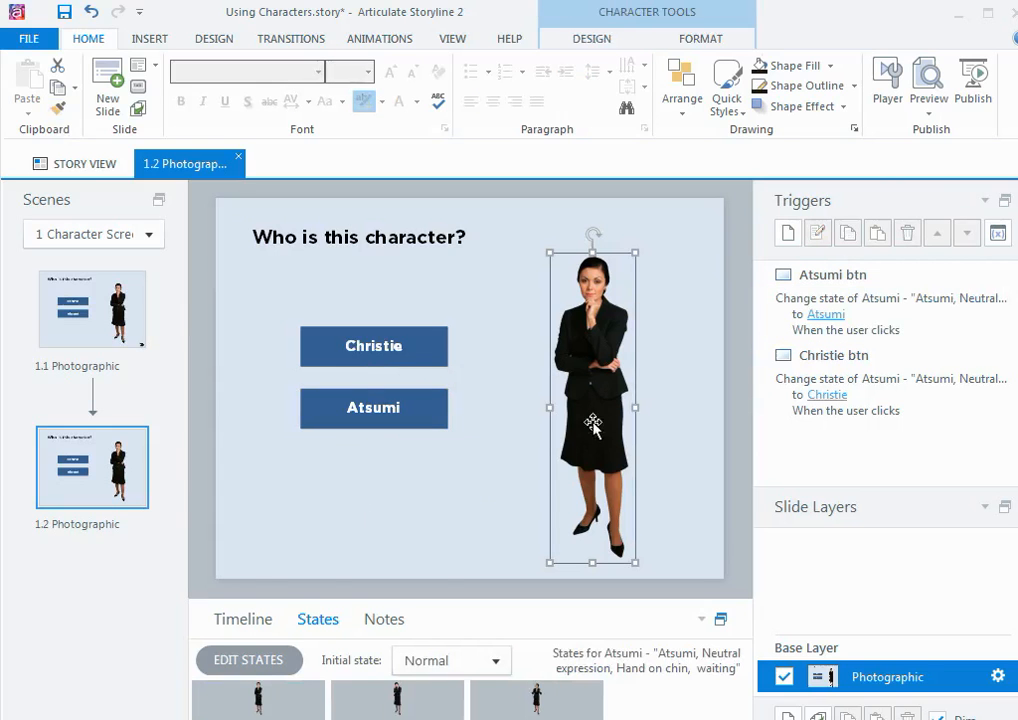
click(722, 621)
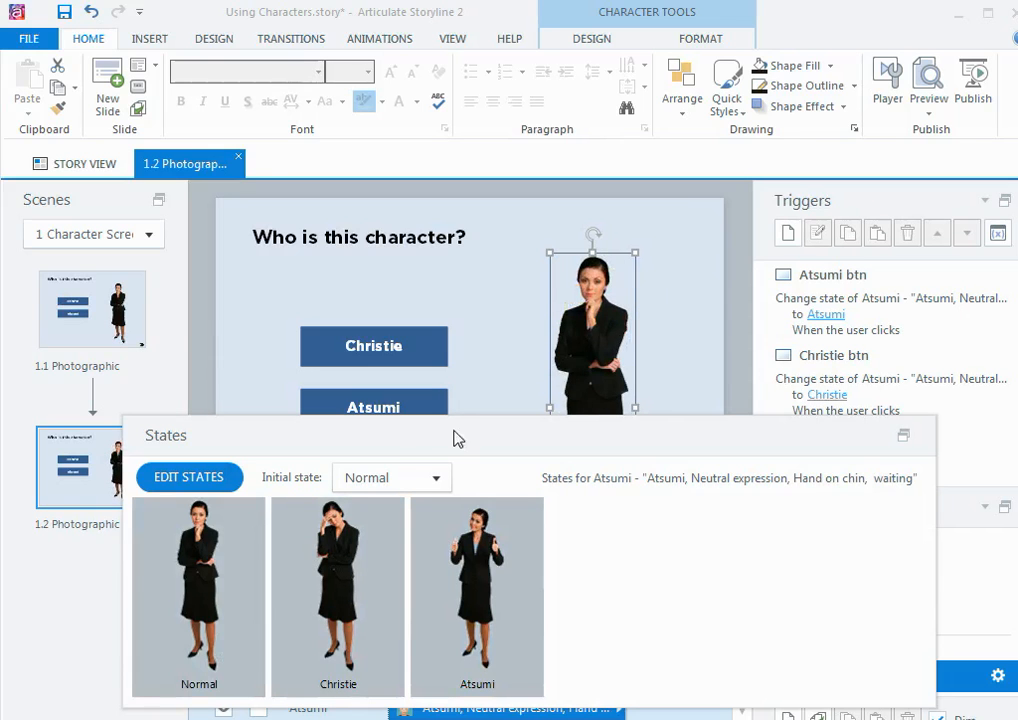
click(182, 482)
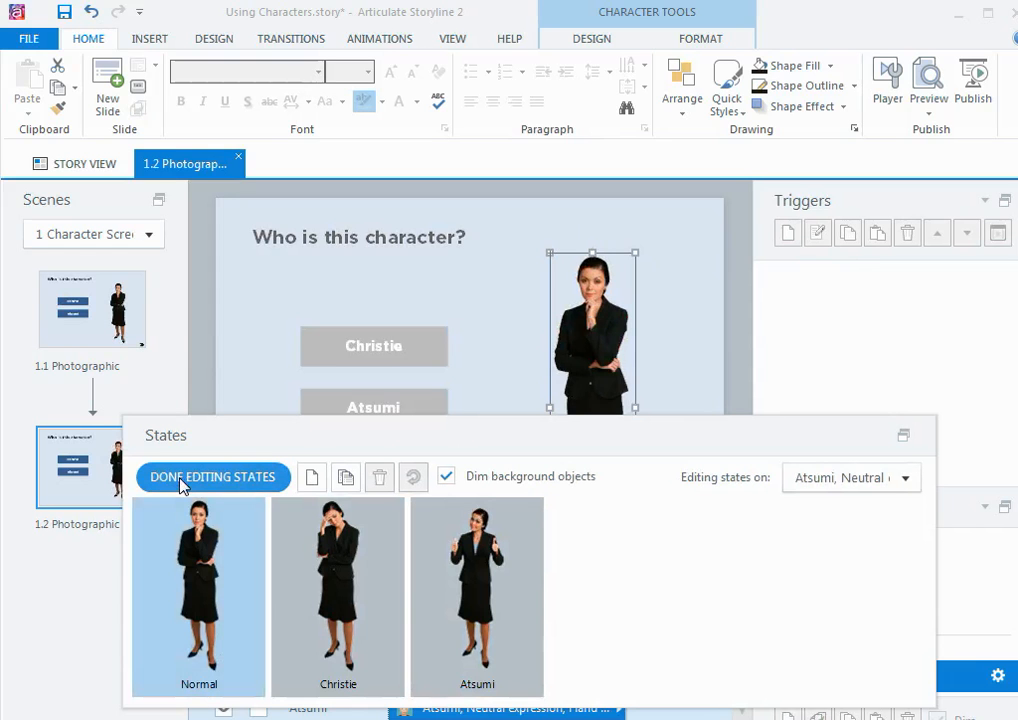
click(426, 541)
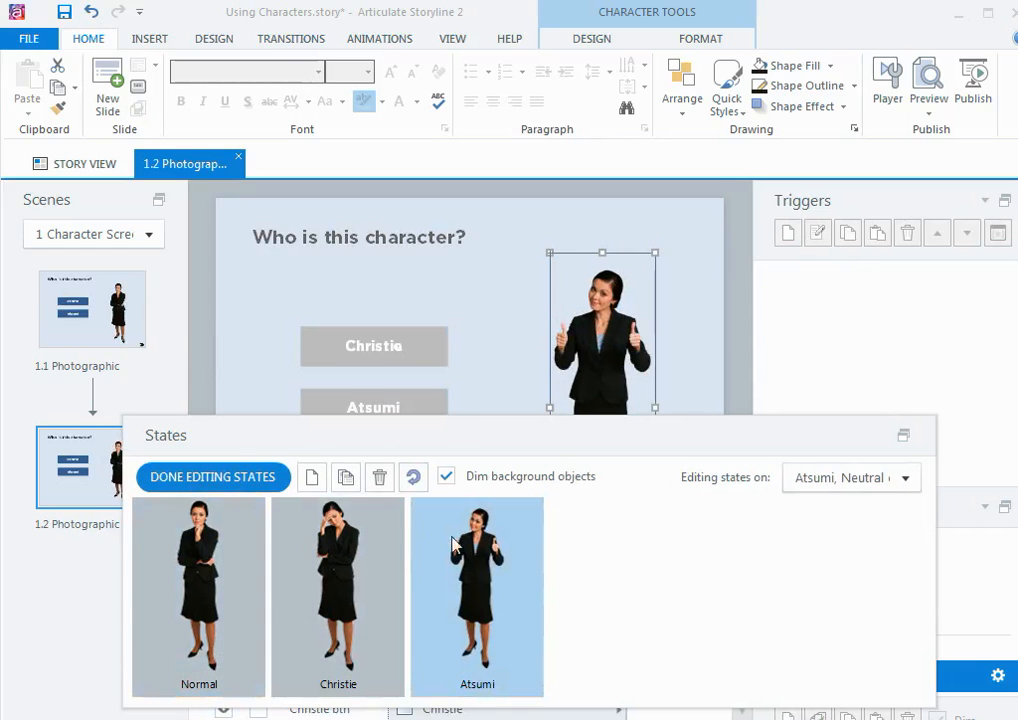
drag(552, 445, 587, 594)
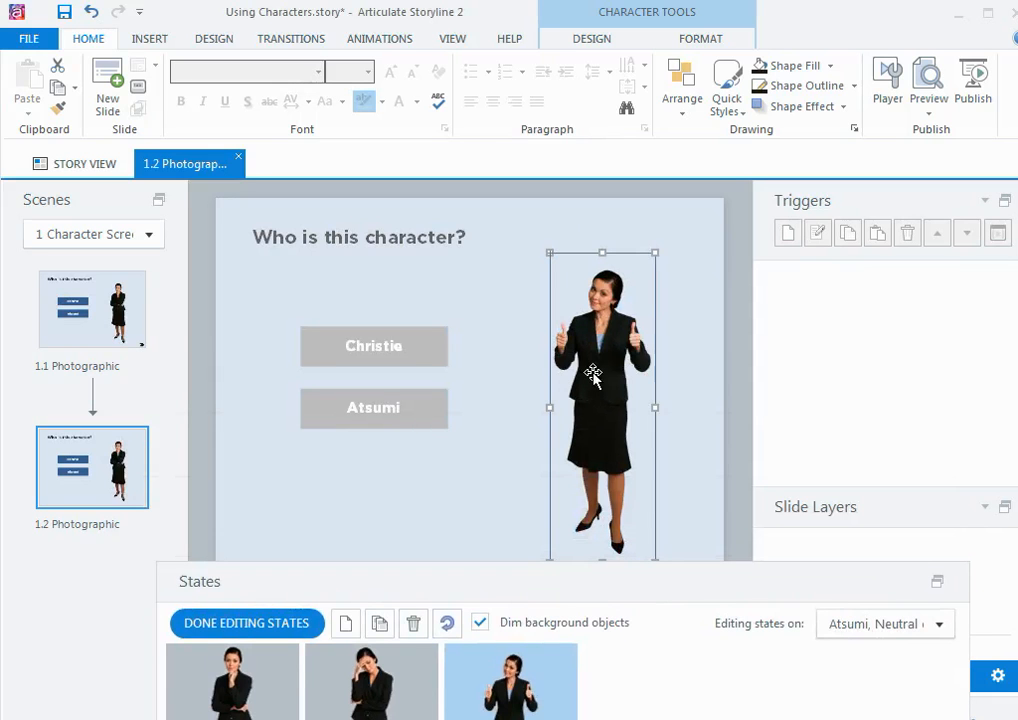
drag(593, 373, 587, 374)
drag(540, 249, 535, 240)
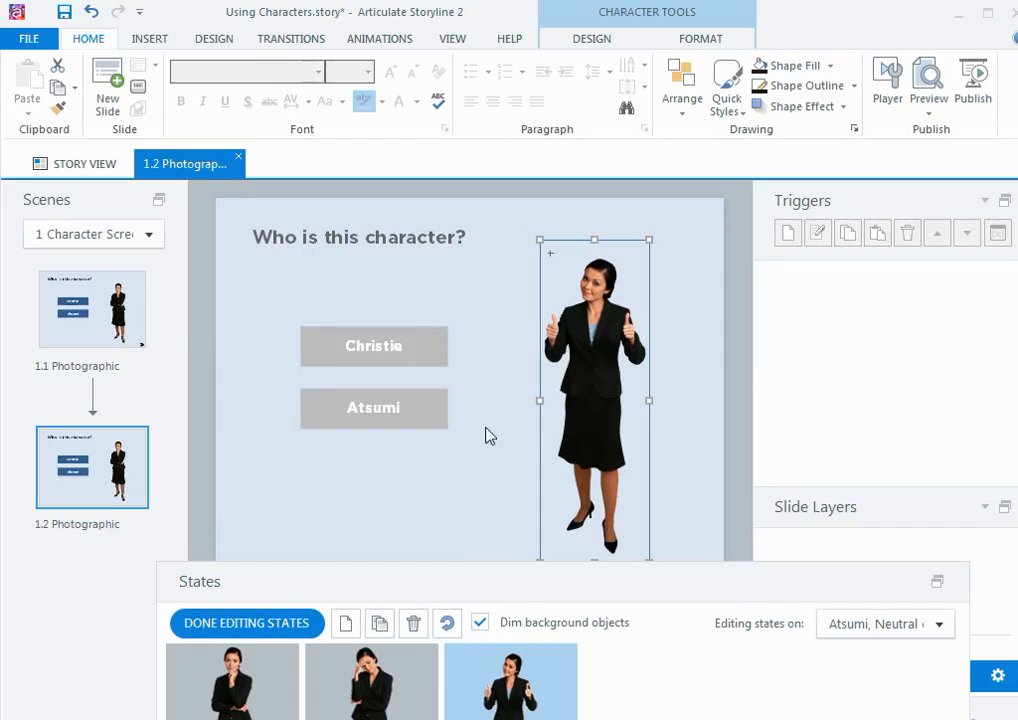
drag(482, 586, 420, 386)
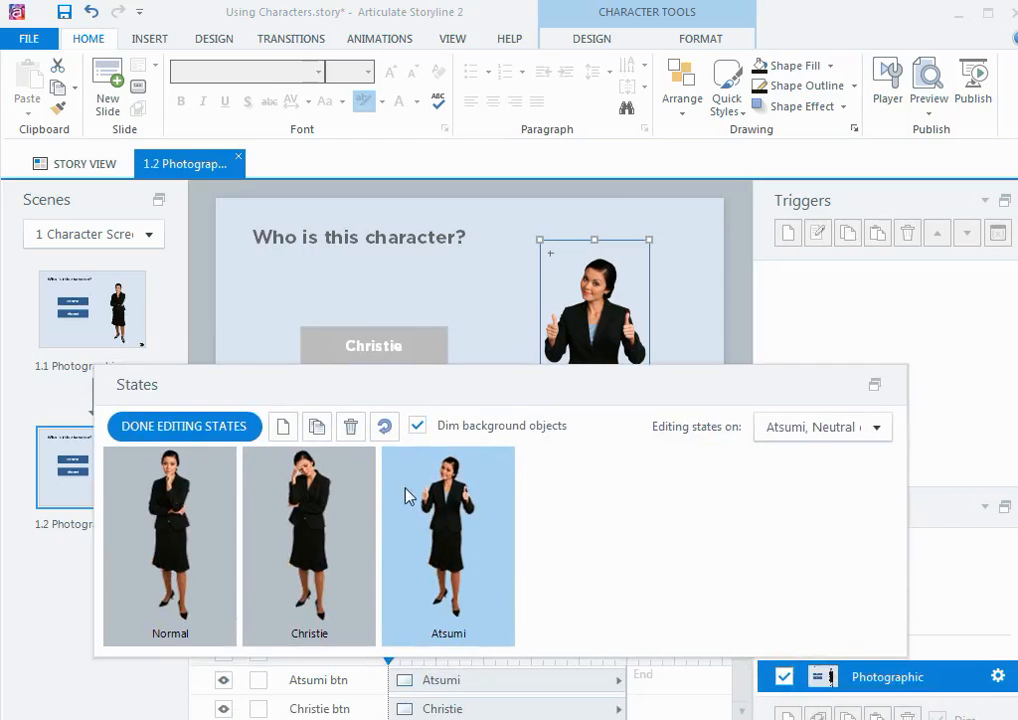
click(220, 432)
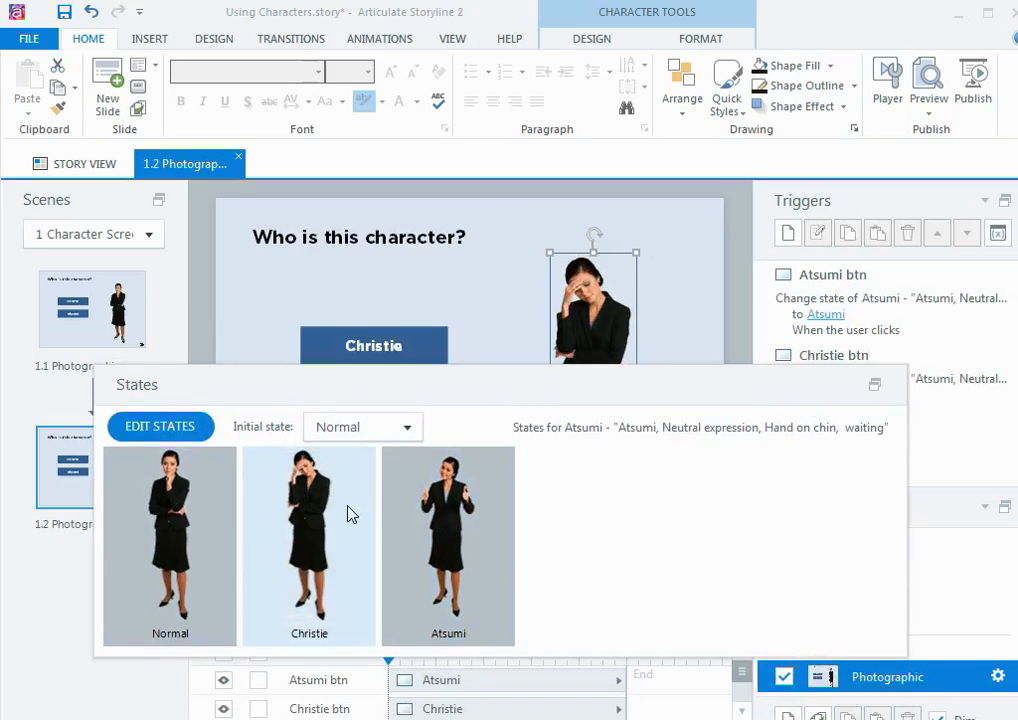
click(876, 385)
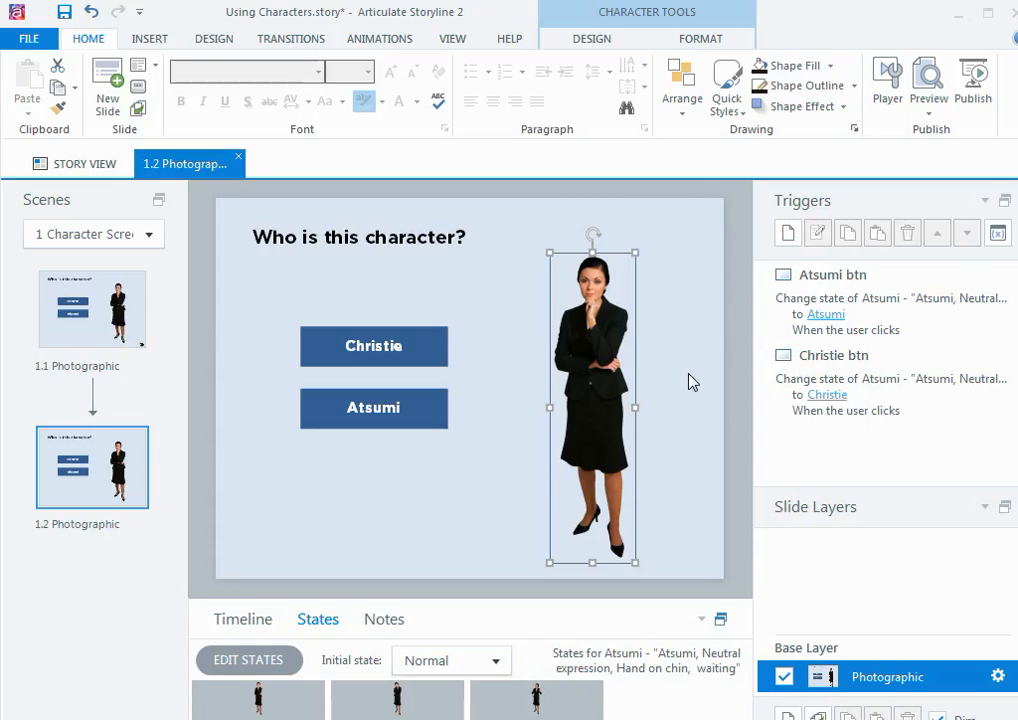
Undock the States panel and view the character's Christie state on the slide.
click(720, 619)
click(334, 482)
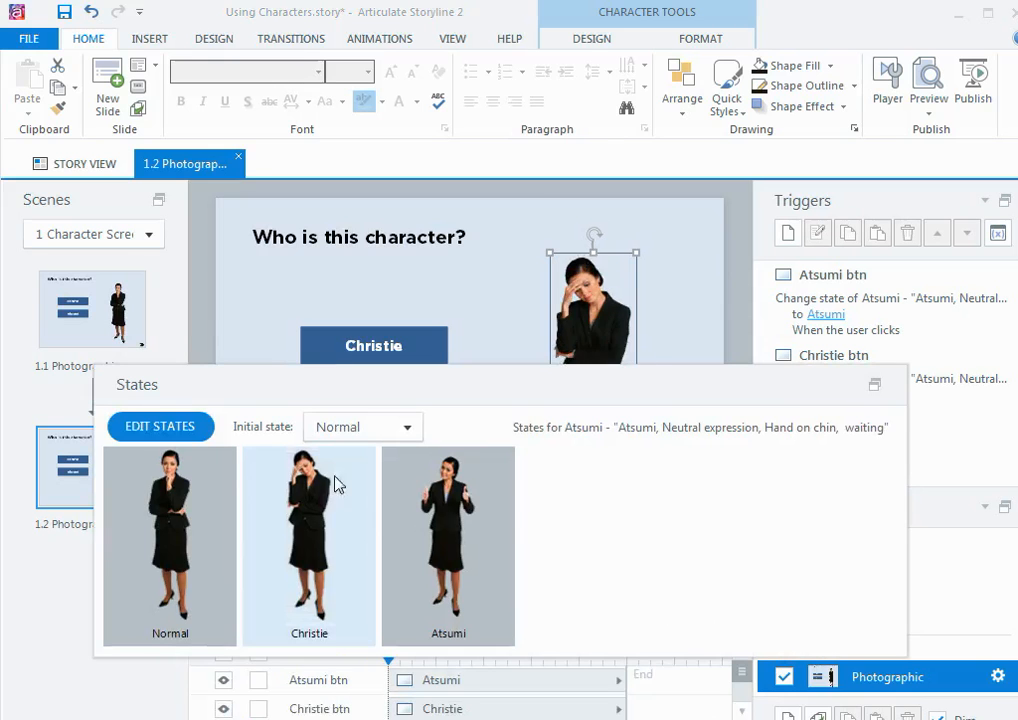